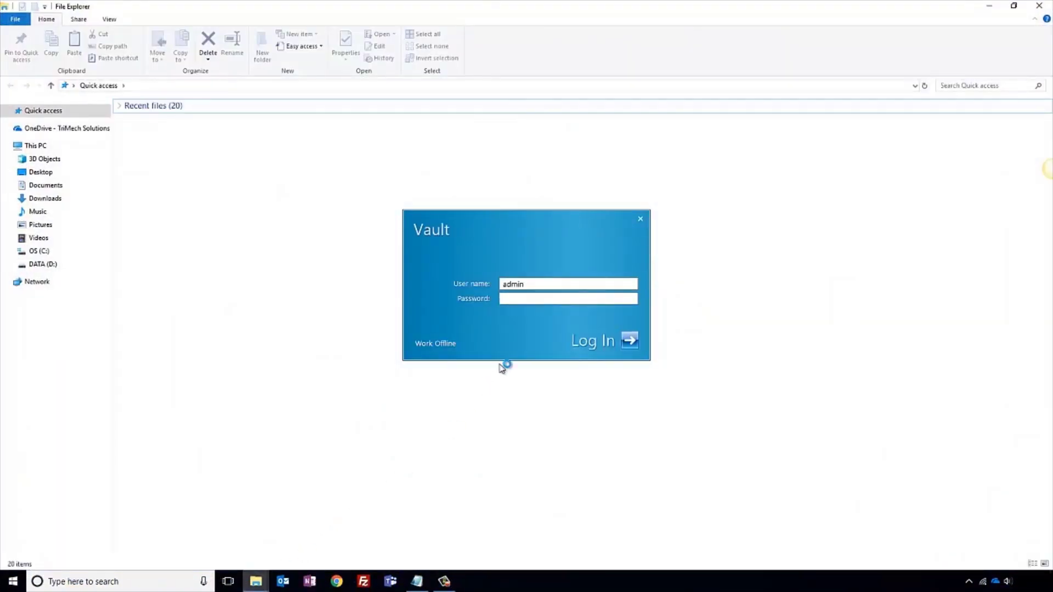
Step: Log in to the vault under the approving user's name
double_click(538, 284)
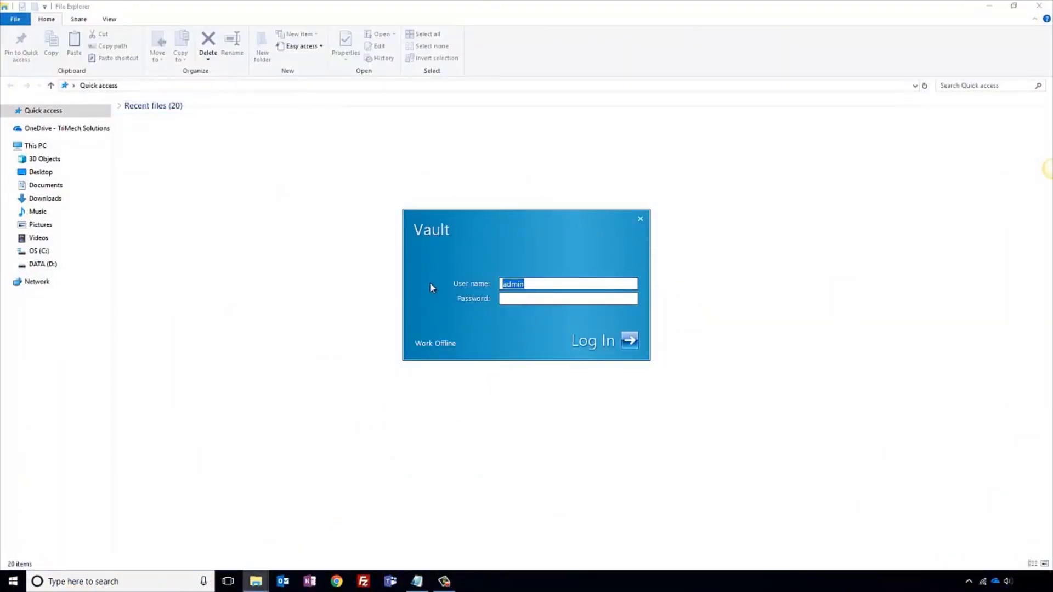
text(Keith)
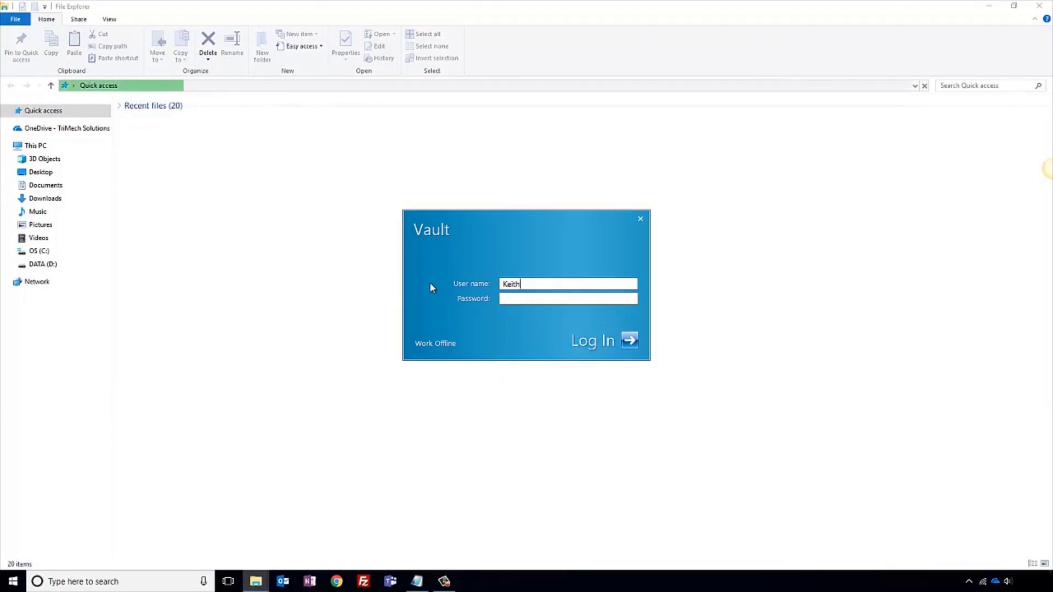
click(628, 341)
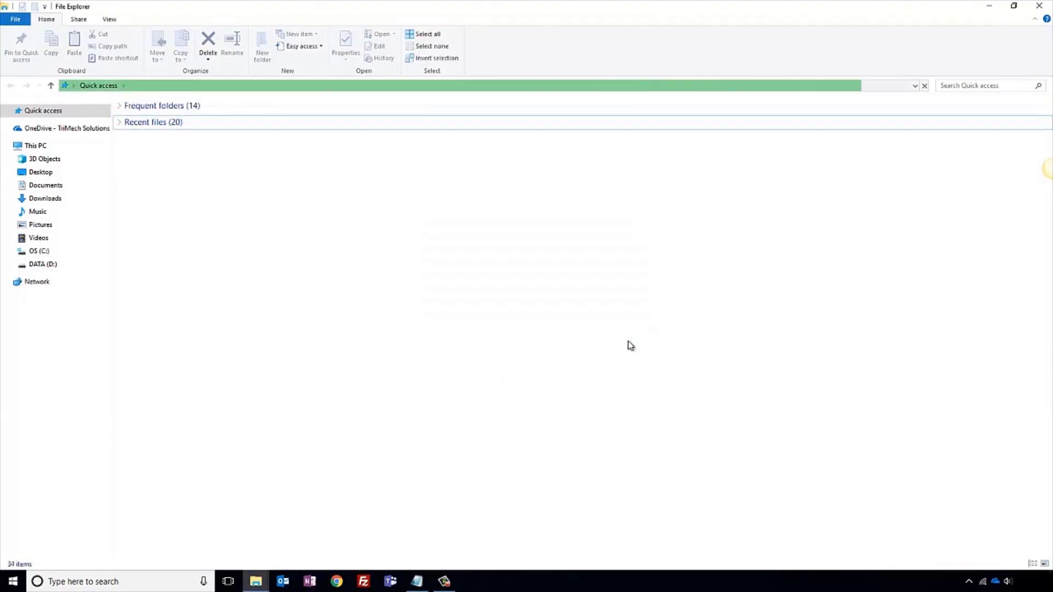
Step: Open the Vault folder on OS (C:) and select PDM Tools.pdf
click(38, 251)
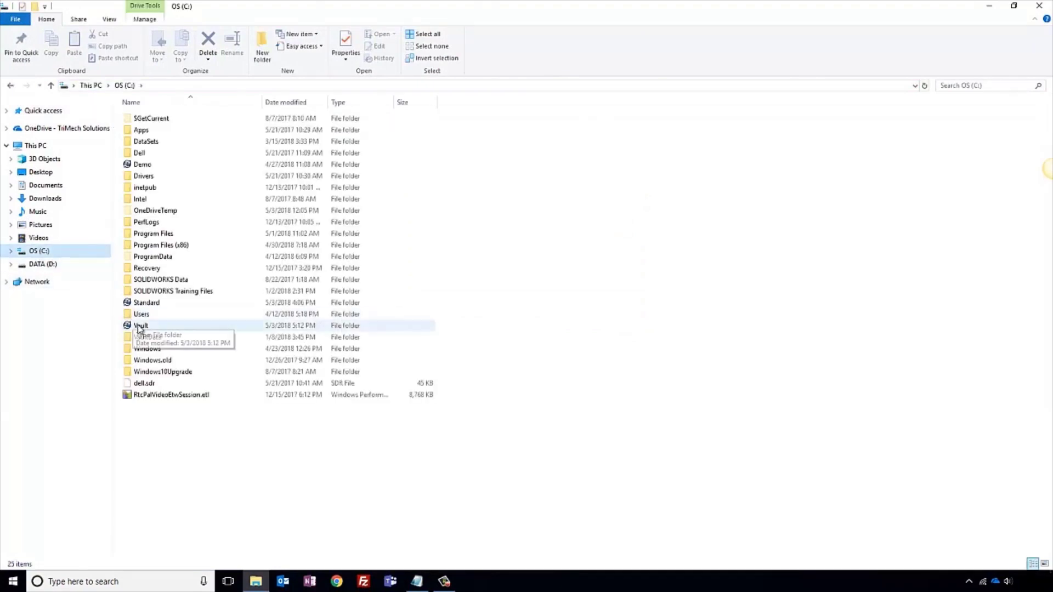
double_click(141, 326)
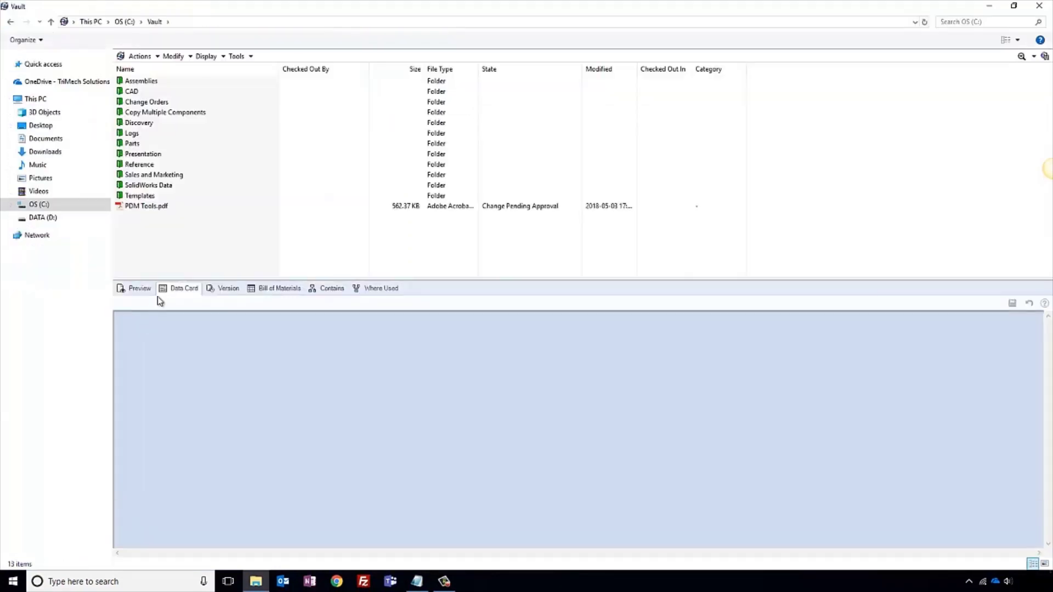
click(154, 209)
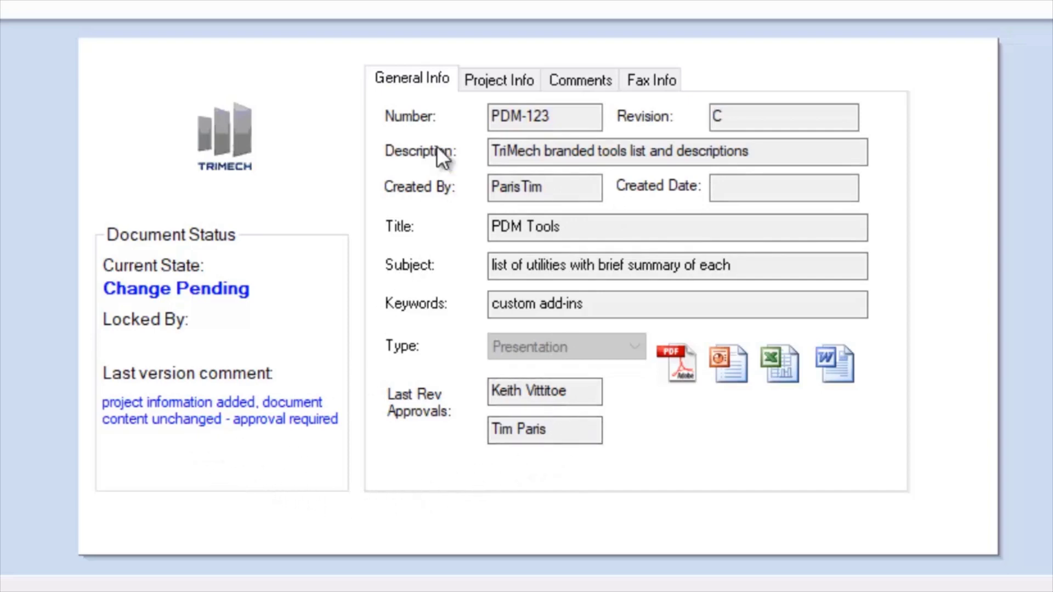
Step: Check the Project Info tab of PDM Tools.pdf's data card, then return to General Info
click(485, 79)
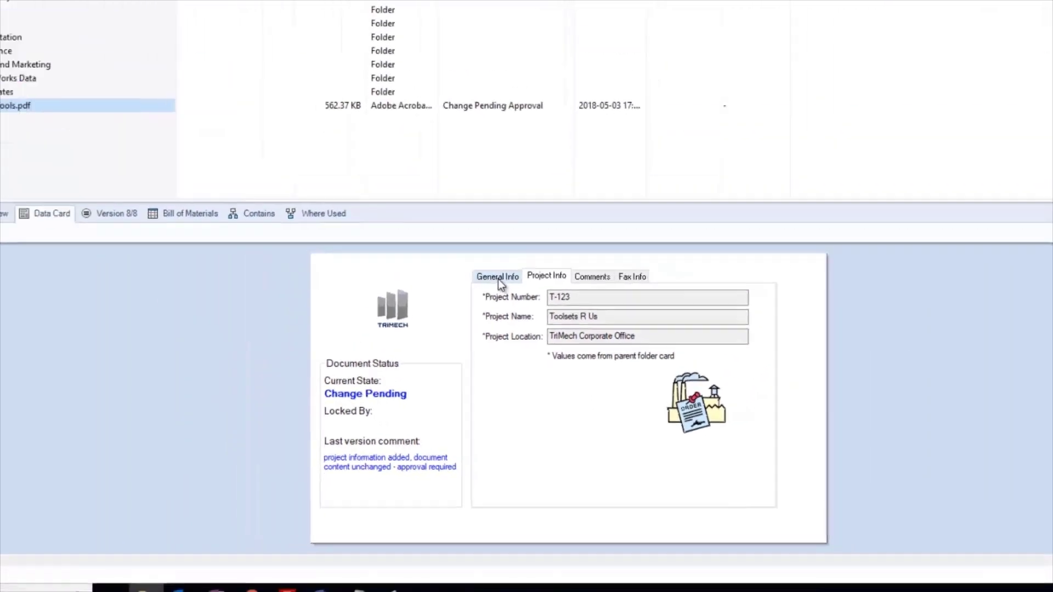
click(414, 82)
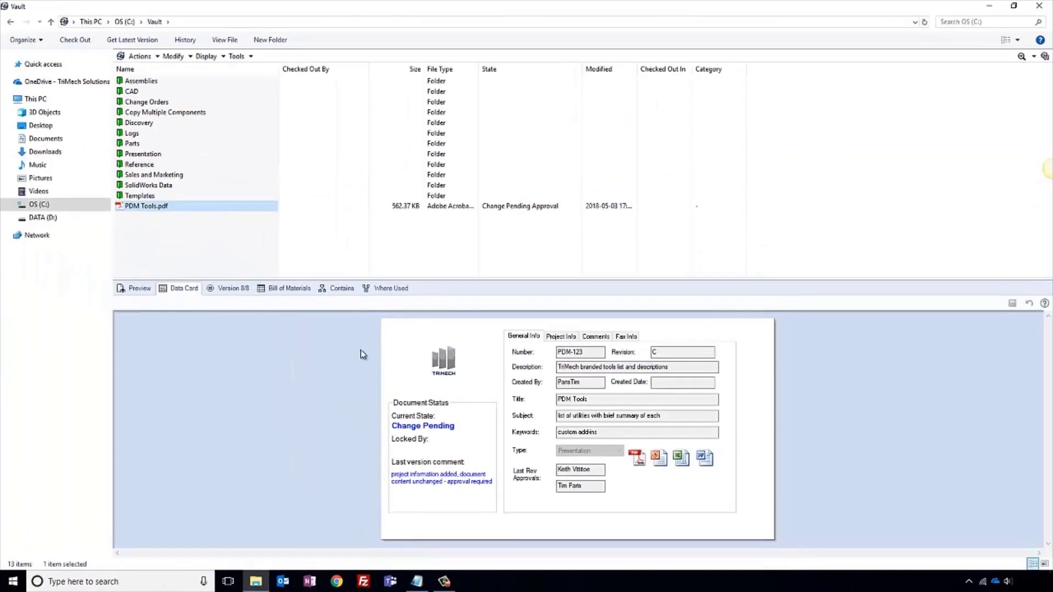
Step: Preview PDM Tools.pdf's contents, scrolling through its tool list, then reselect the file
click(135, 289)
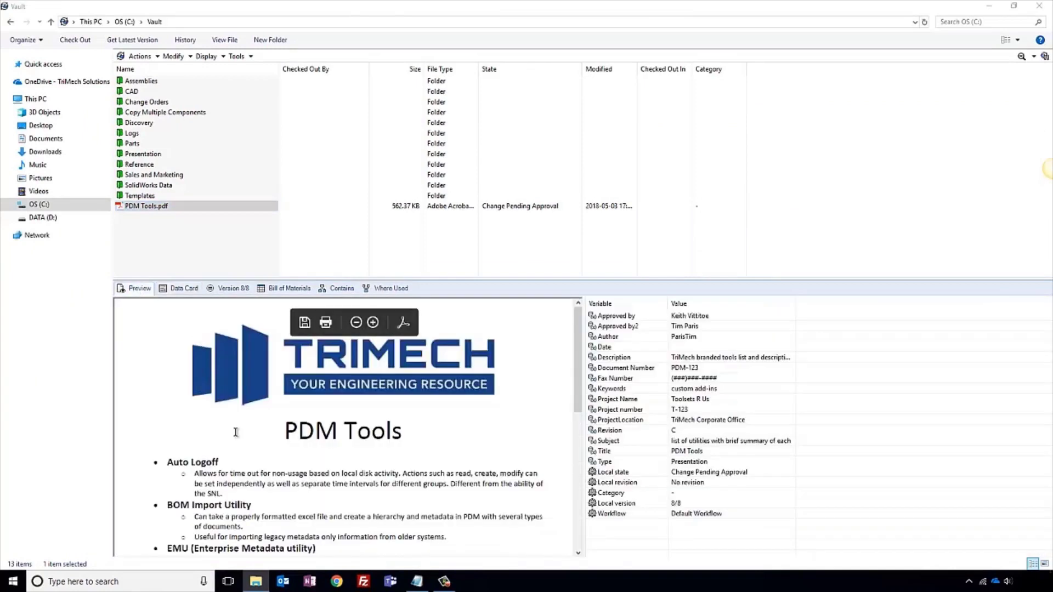
scroll(235, 433, down, 4)
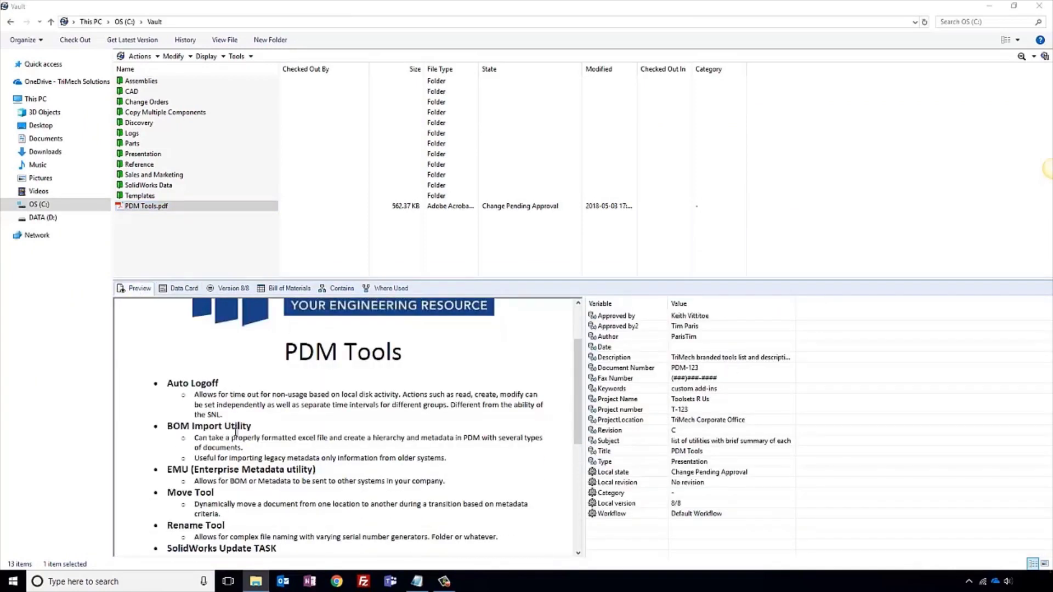
scroll(234, 432, down, 5)
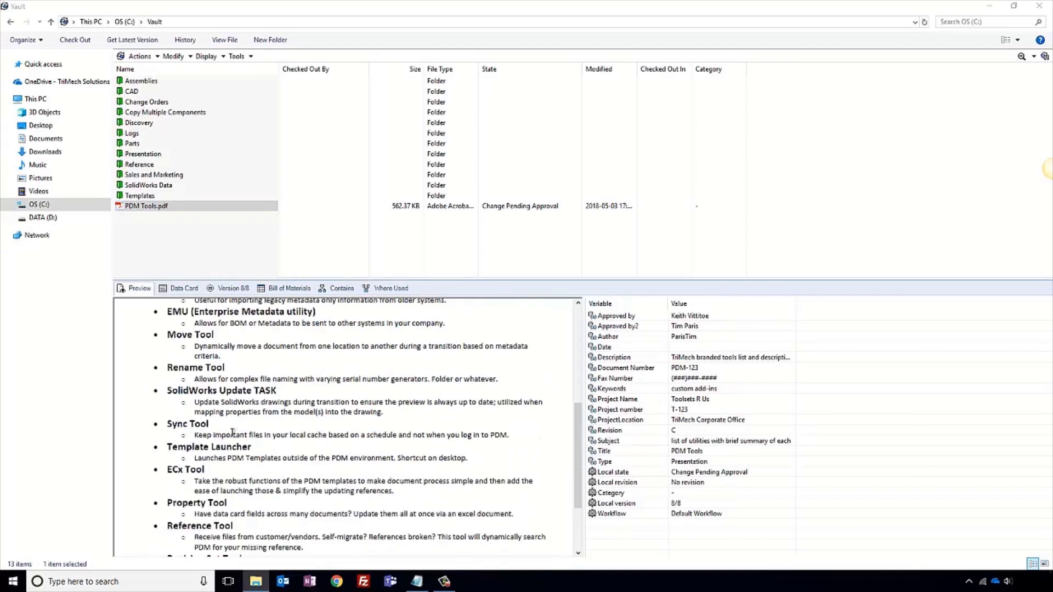
scroll(233, 433, down, 4)
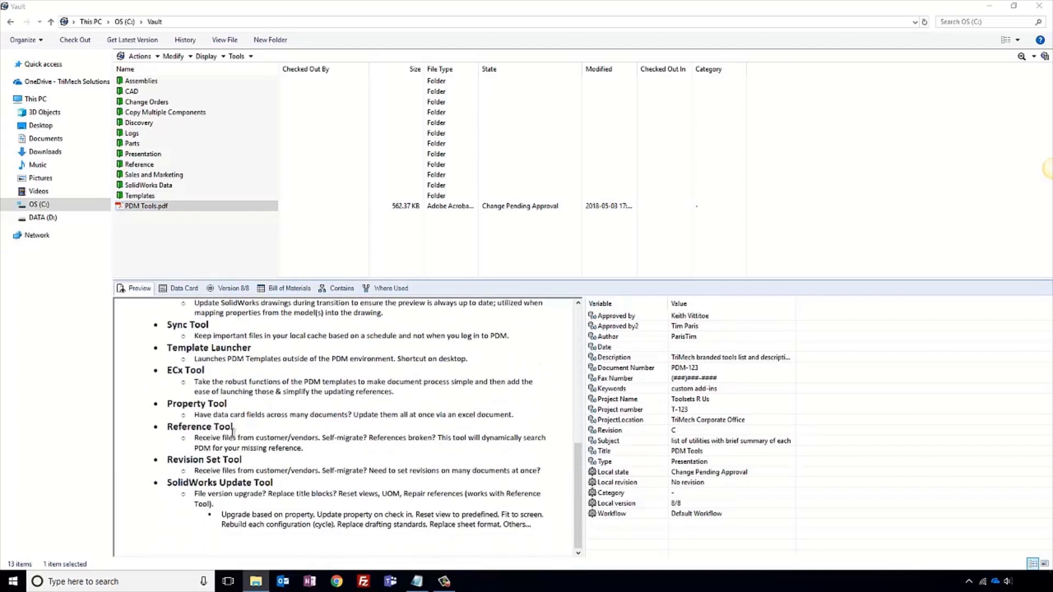
scroll(232, 433, up, 7)
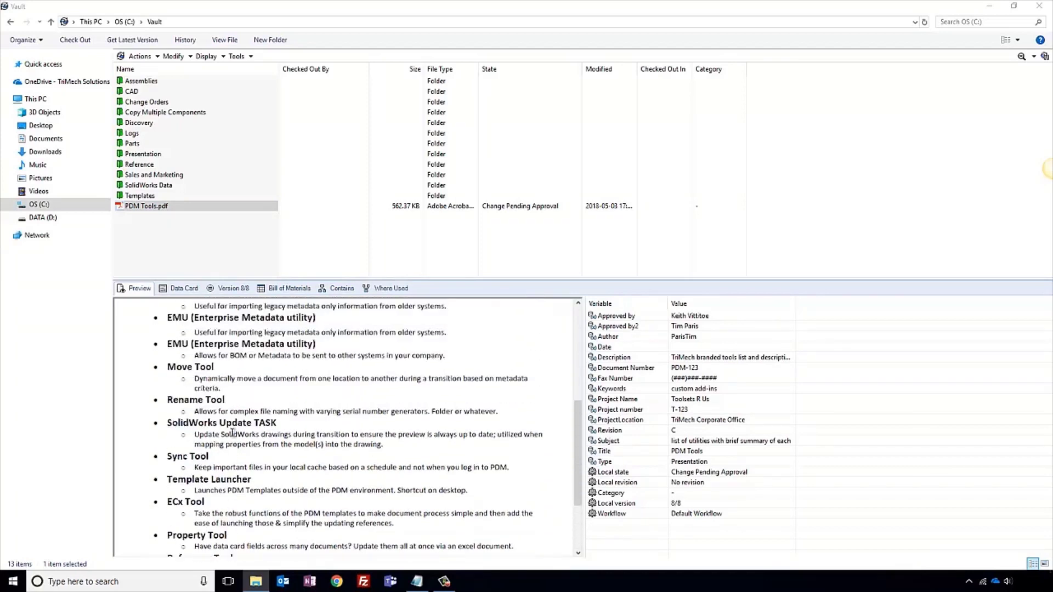
scroll(232, 433, up, 6)
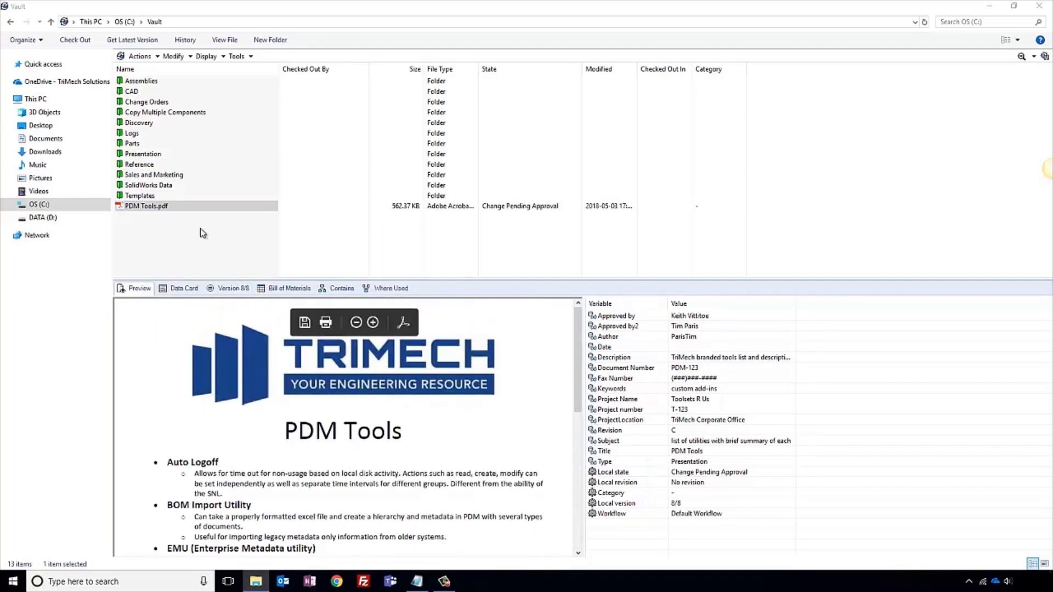
click(191, 207)
right_click(190, 206)
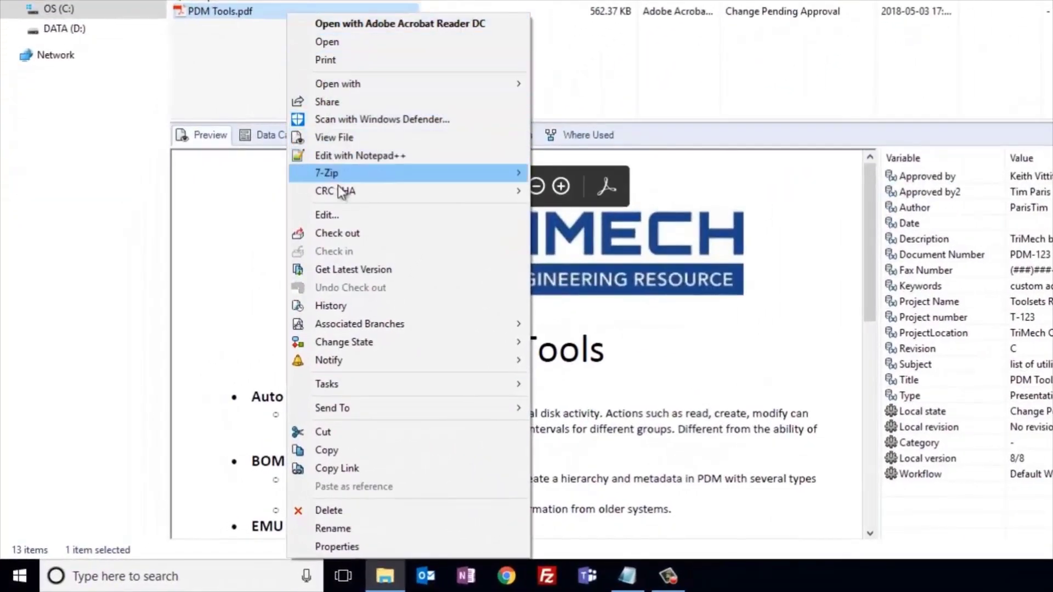
Step: Approve PDM Tools.pdf via Change Approved with comment 'approved by team lead' and notification 'managers... take action!'
mouse_move(389, 340)
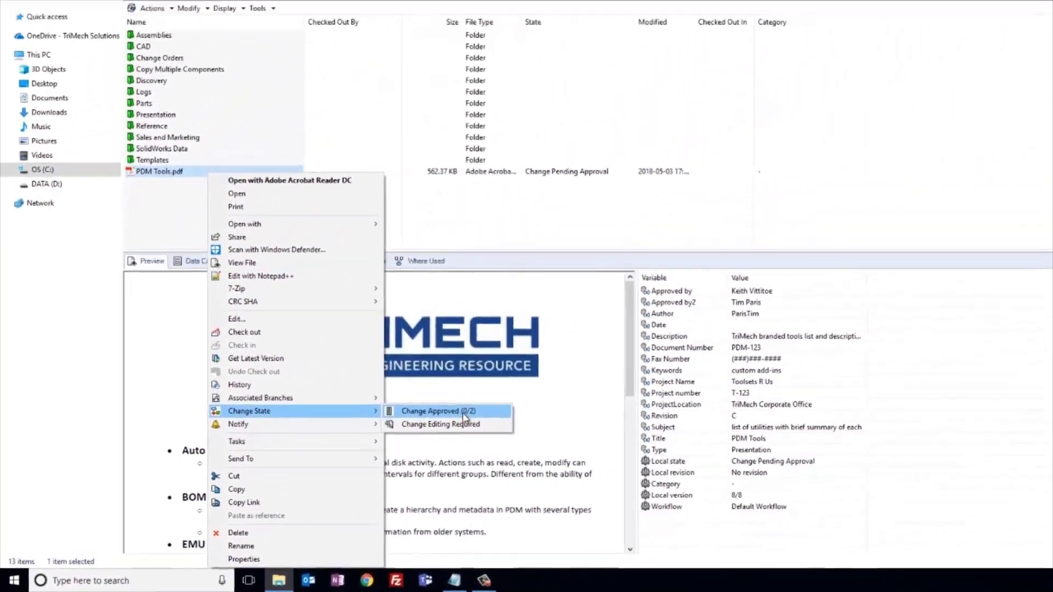
click(438, 431)
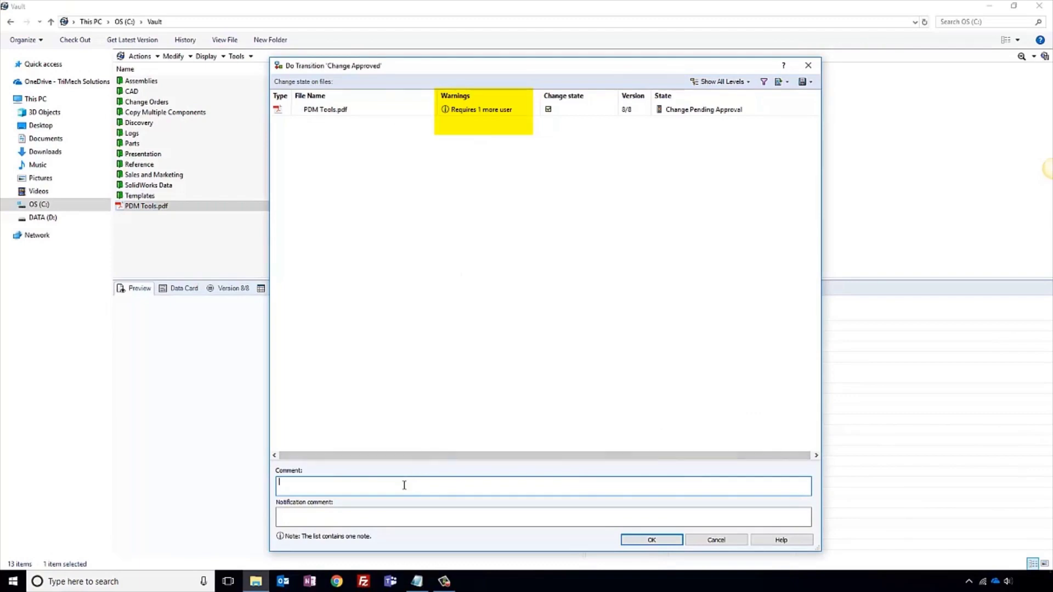
text(appr)
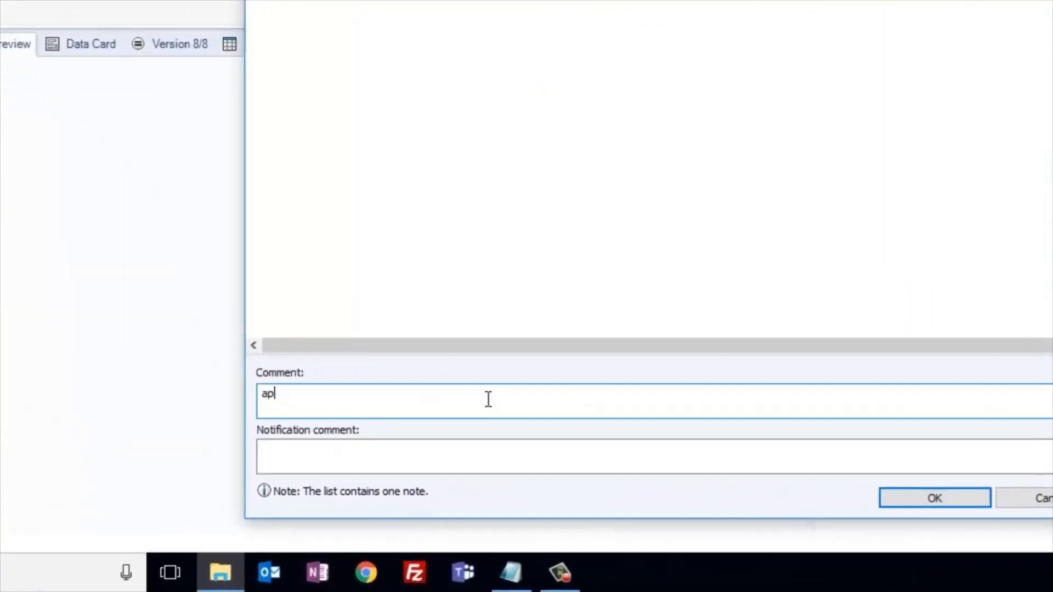
text(oved b)
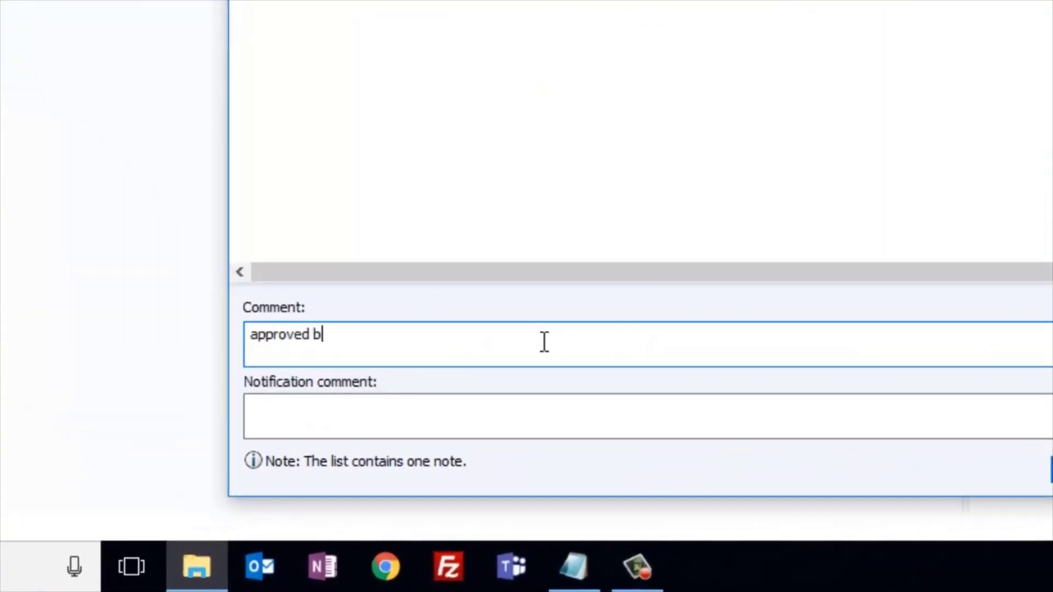
text(y team lead)
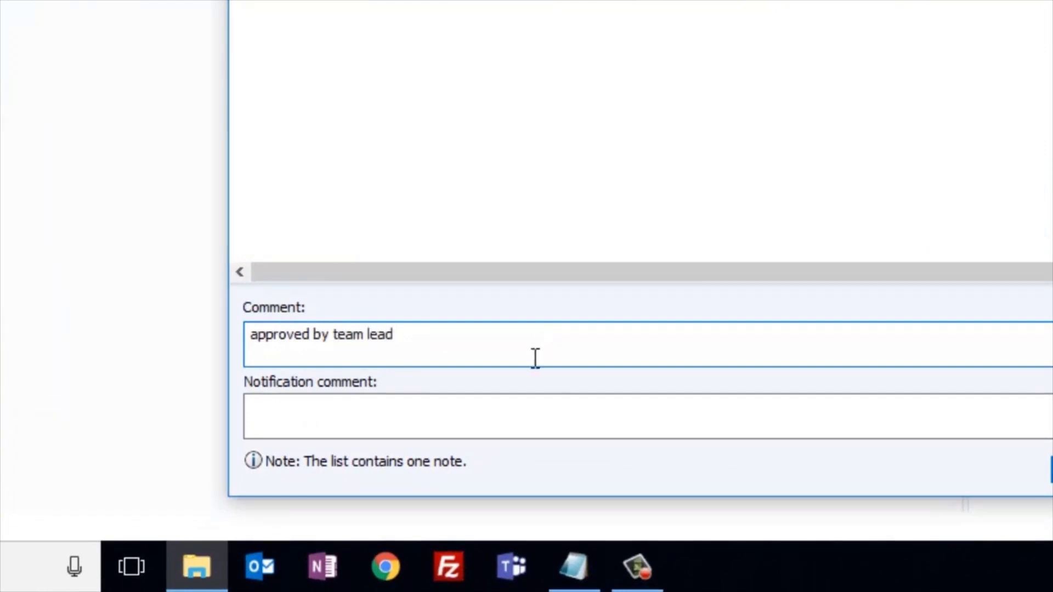
click(515, 415)
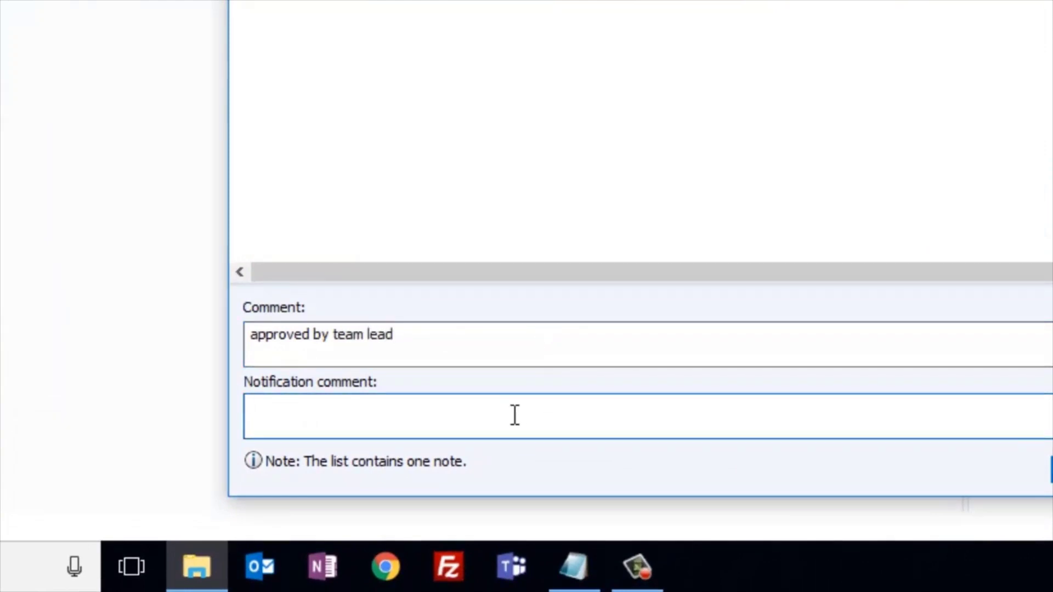
text(managers)
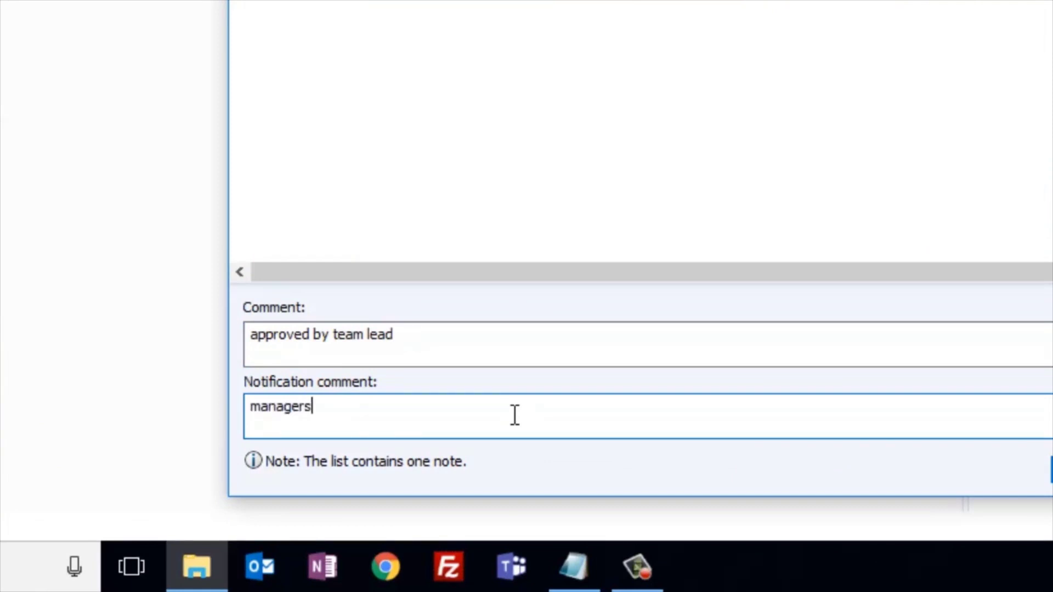
text(... tak)
key(BackSpace)
text(ake action)
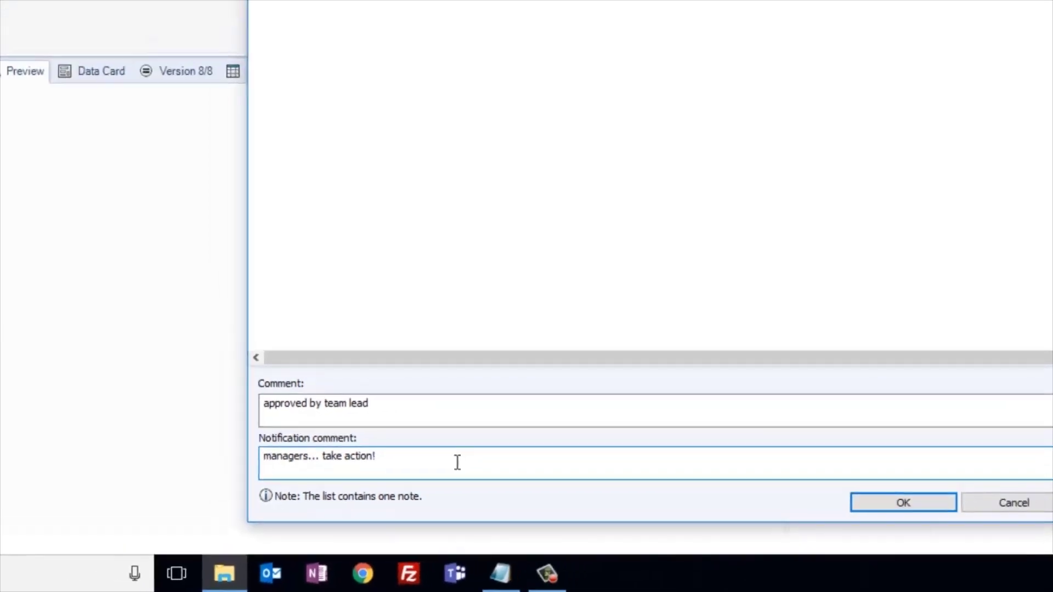
text(!)
click(632, 540)
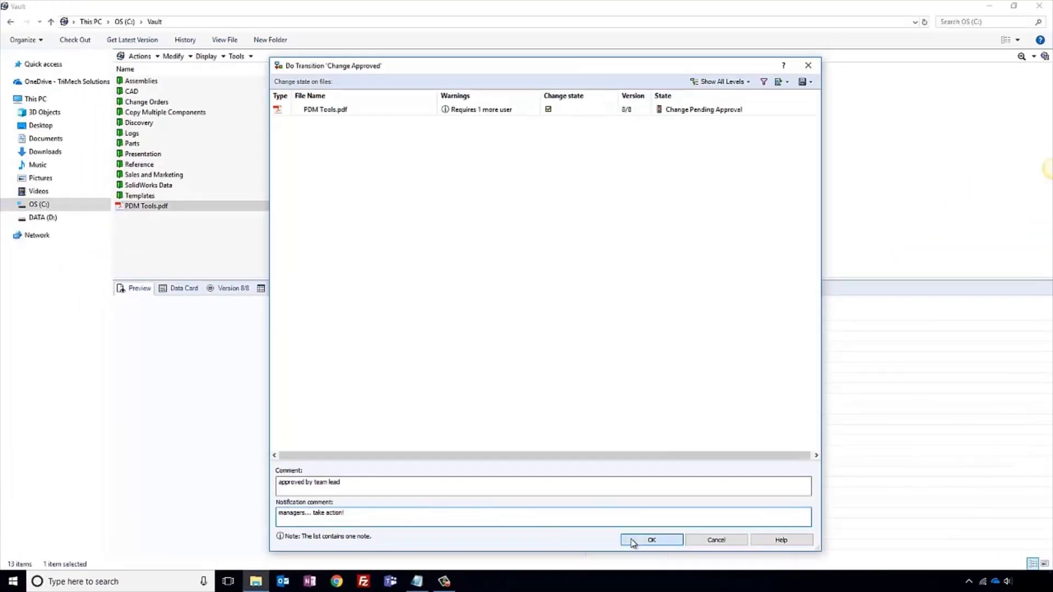
Step: Review PDM Tools.pdf's history, inspecting the latest team lead approval entry, then close it
right_click(244, 207)
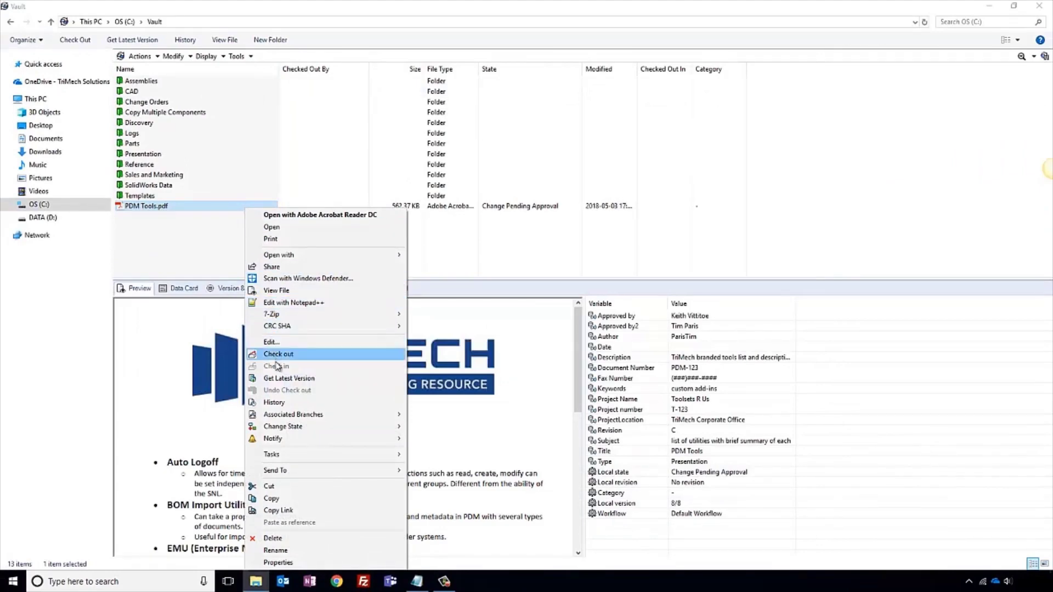
click(275, 402)
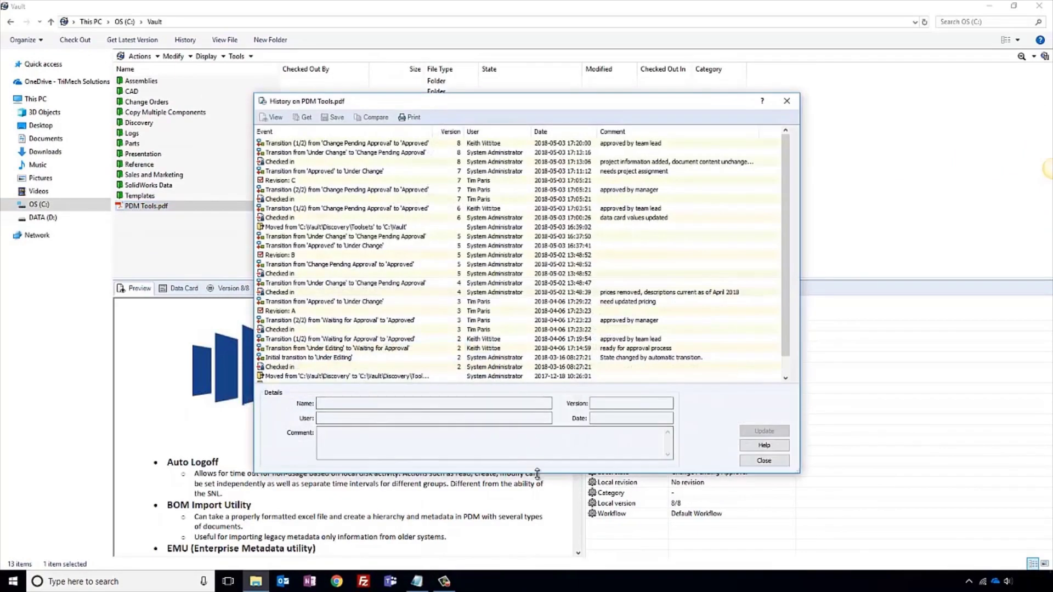
drag(538, 473, 525, 536)
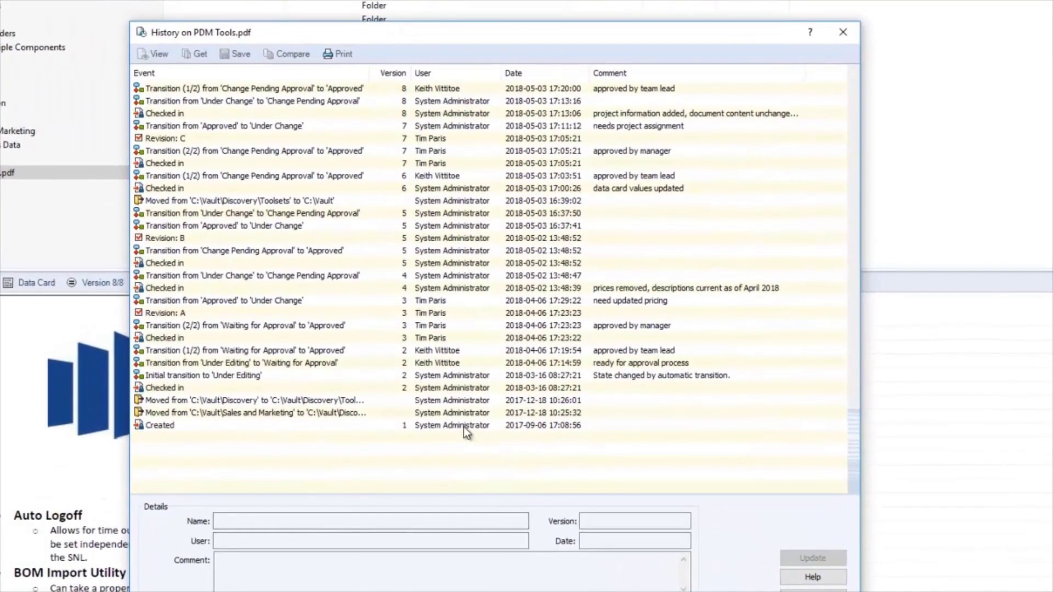
mouse_move(463, 427)
click(639, 94)
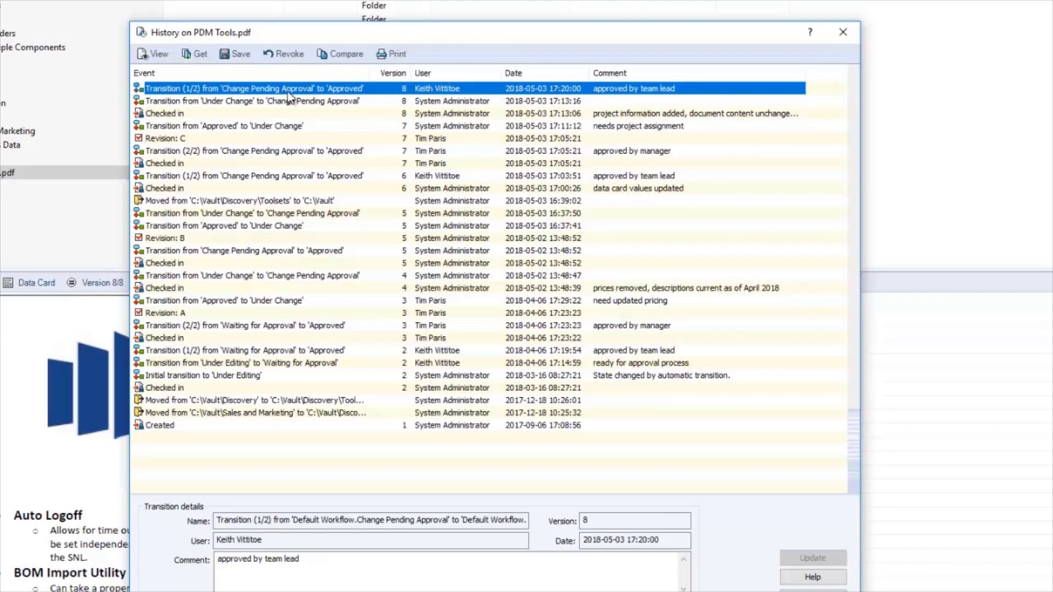
click(841, 36)
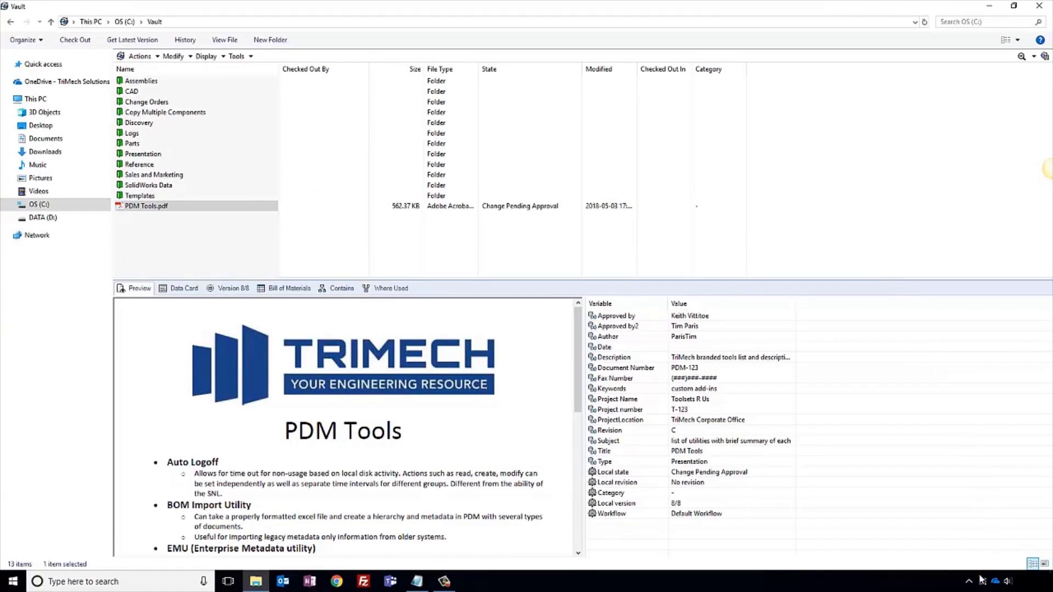
click(968, 581)
Step: Log the team lead off the vault named Vault from the PDM tray icon
right_click(937, 539)
mouse_move(941, 464)
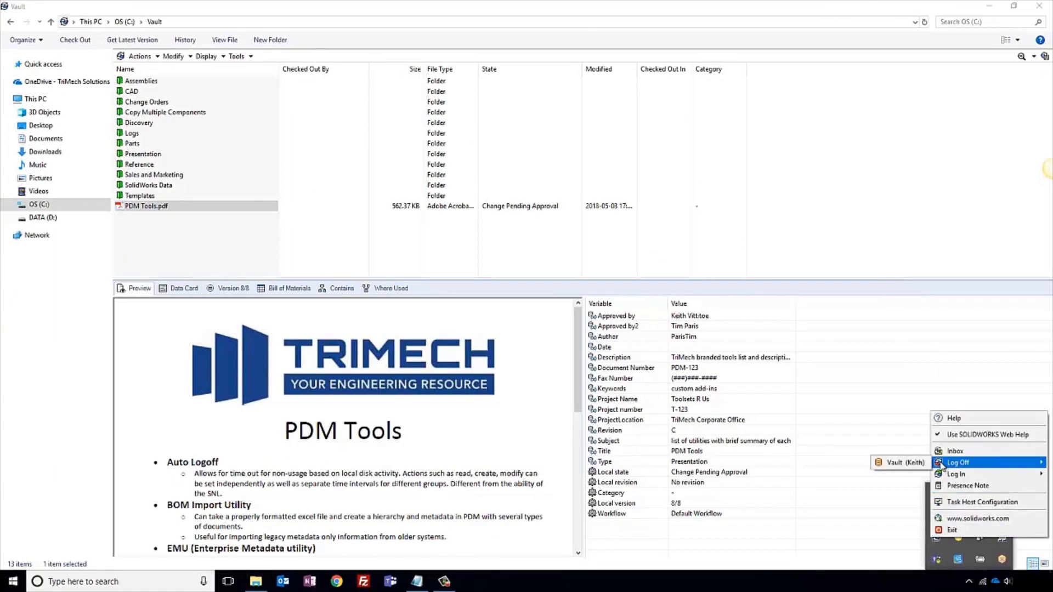
click(913, 463)
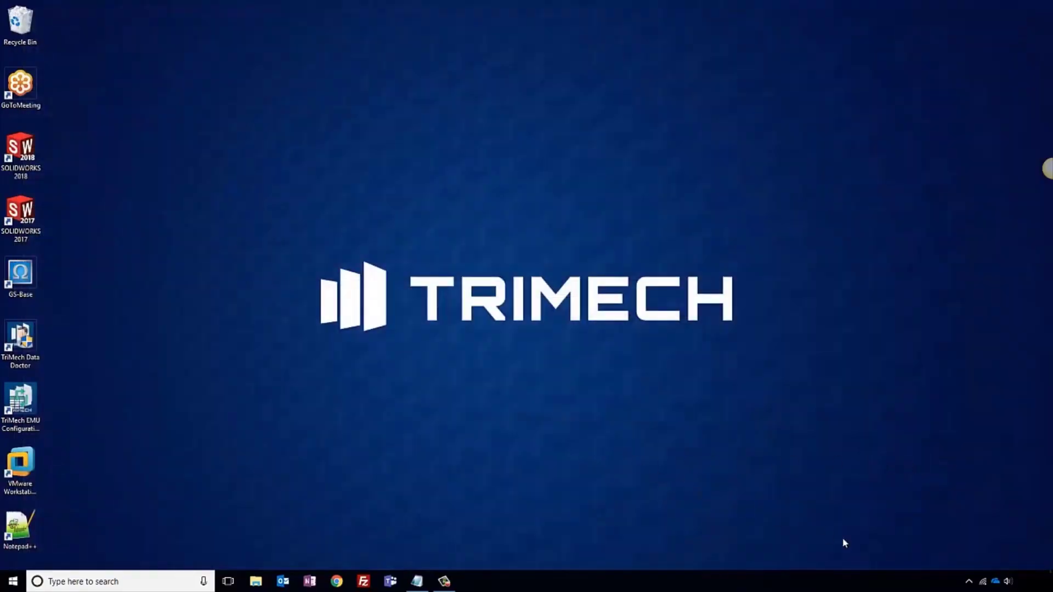
Step: Start logging back in to Vault, entering a different user's name
click(966, 581)
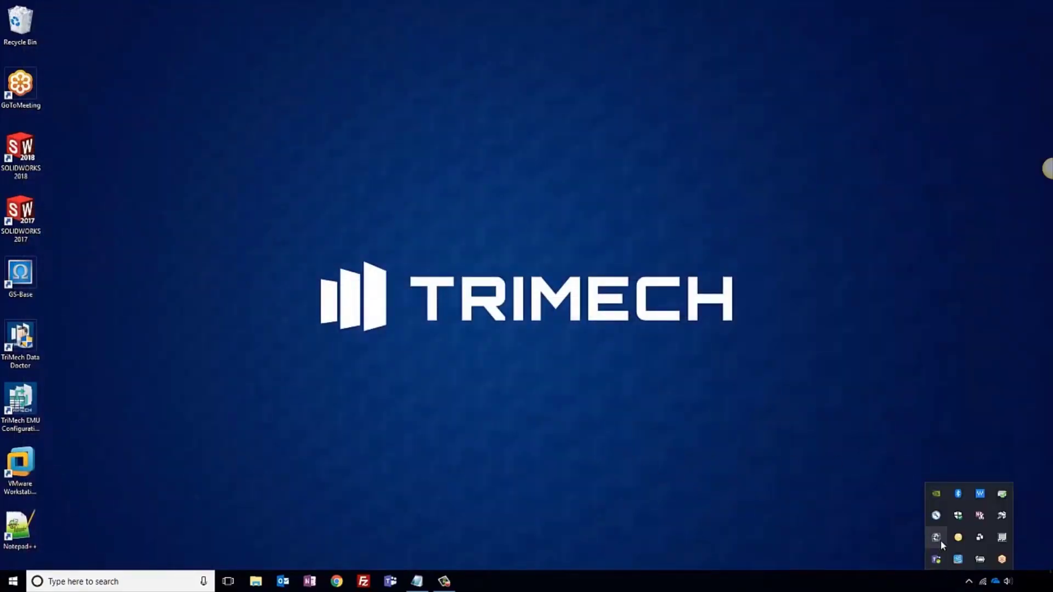
right_click(939, 541)
mouse_move(956, 489)
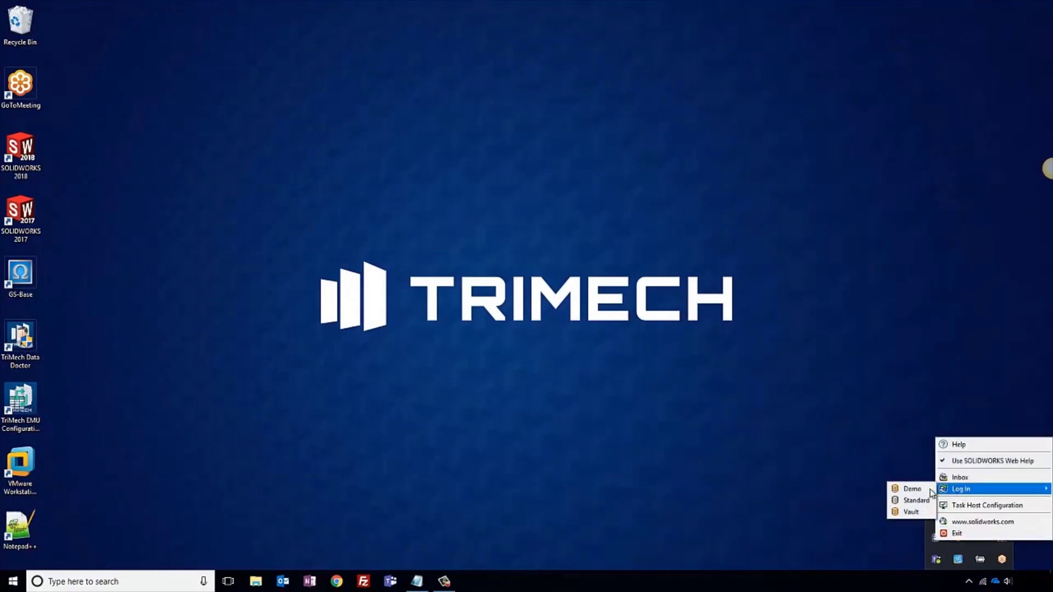
click(911, 513)
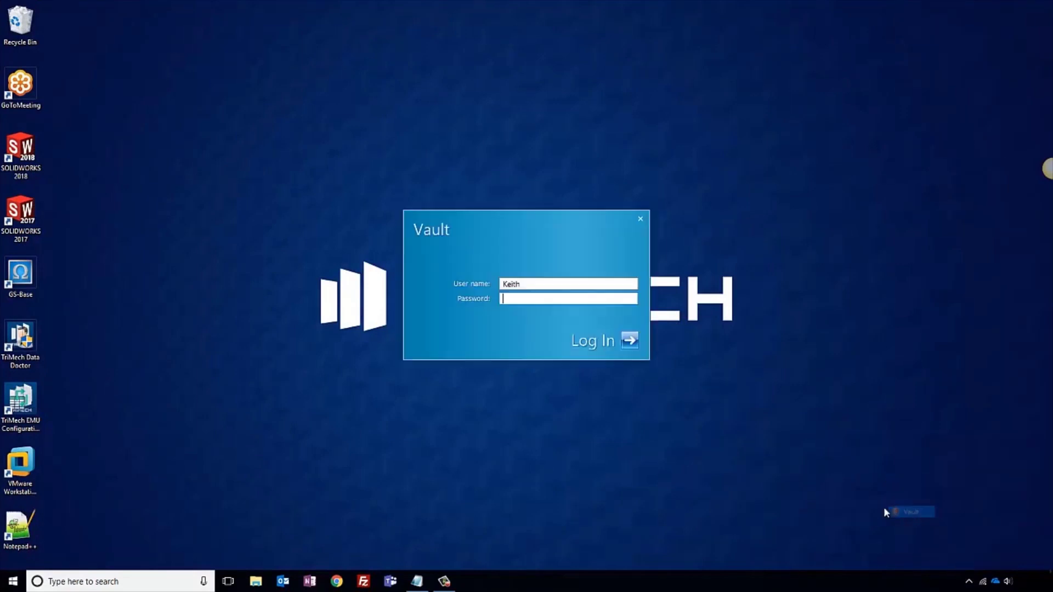
double_click(535, 282)
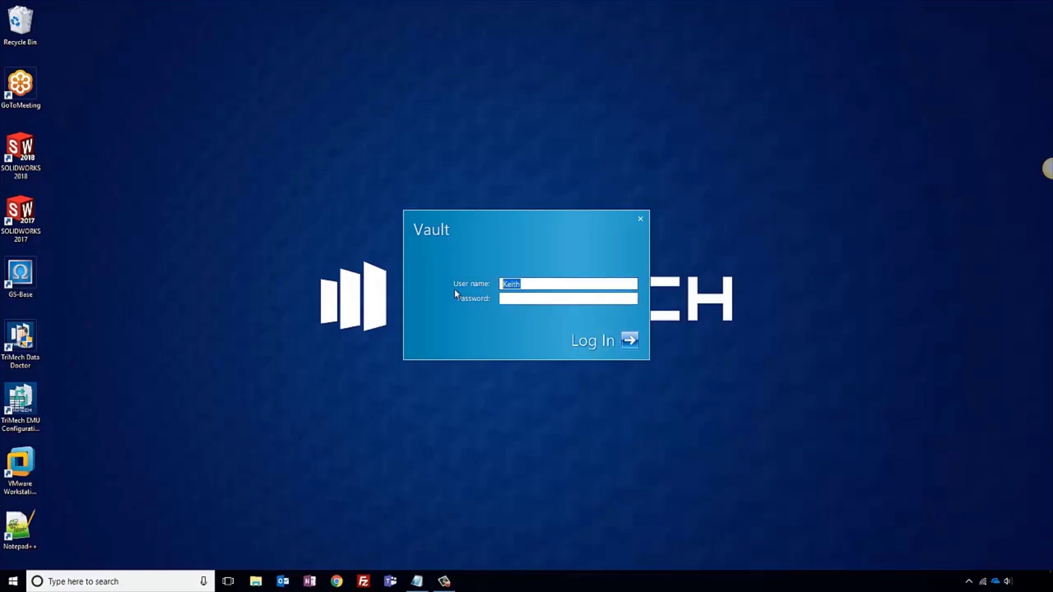
text(Eric)
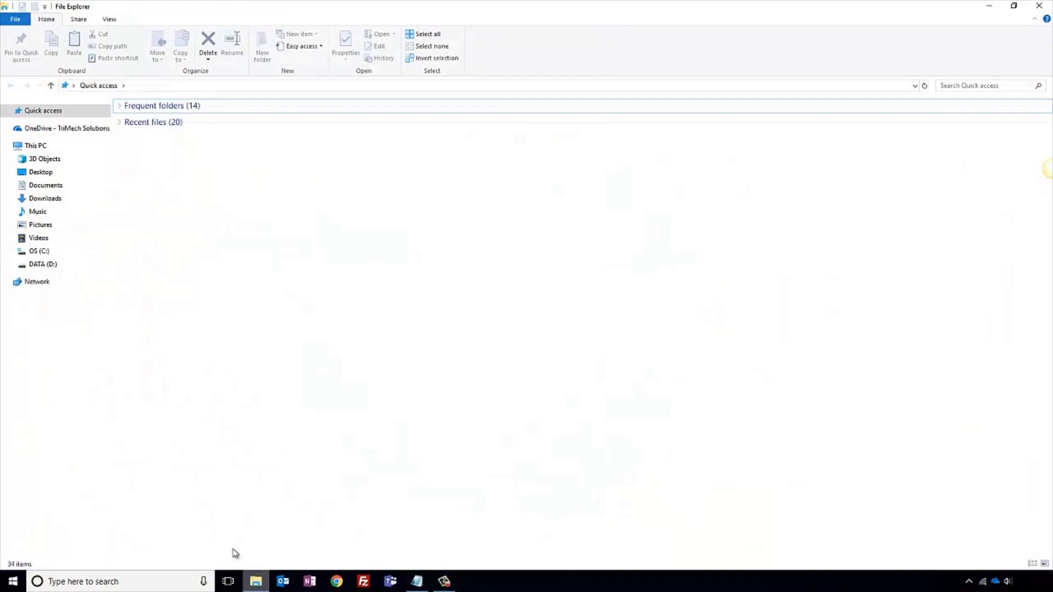
Step: Show the Vault file listing and PDM Tools.pdf's data card, still in Change Pending
click(40, 254)
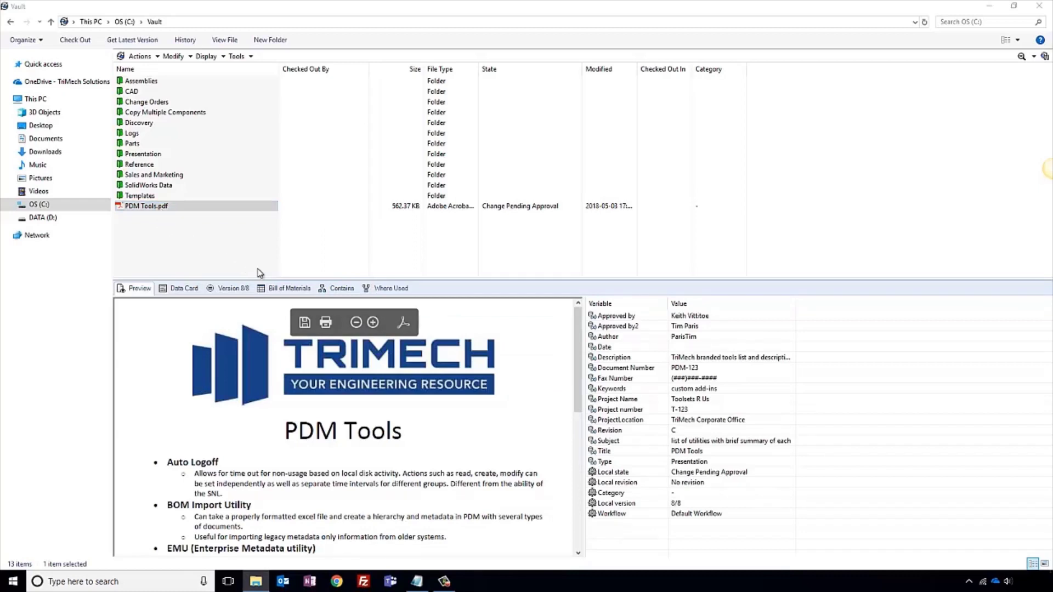
click(191, 291)
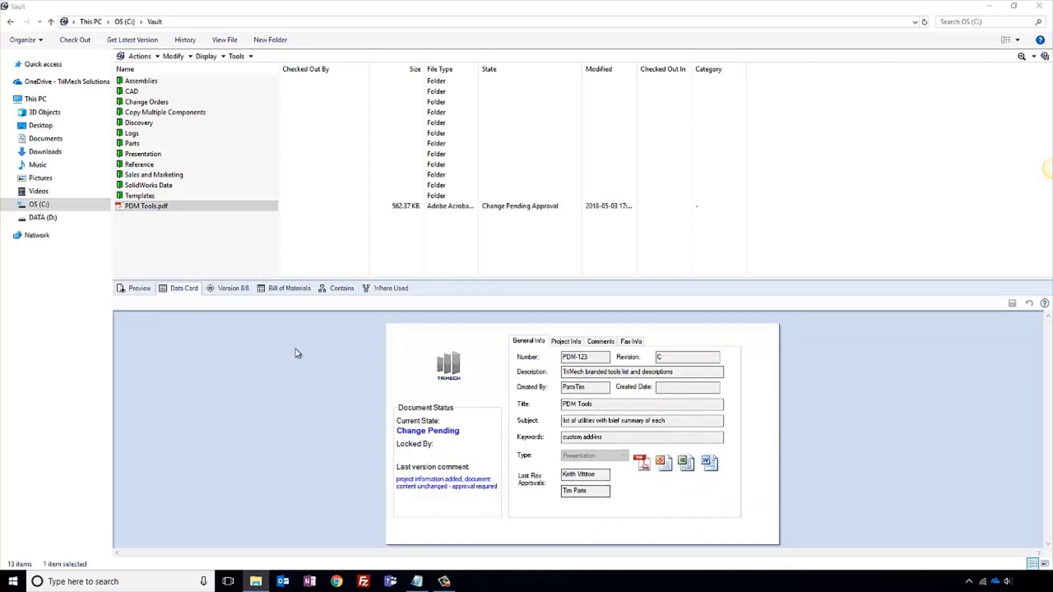
right_click(188, 211)
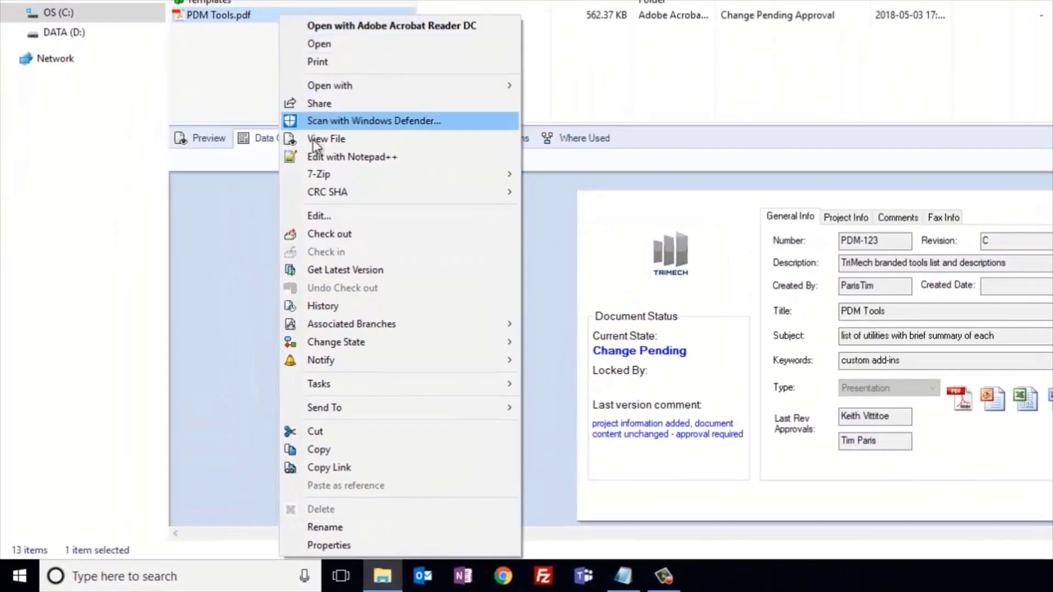
Step: Approve PDM Tools.pdf as manager, commenting 'approved by manager' with notification 'final version approved'
mouse_move(351, 344)
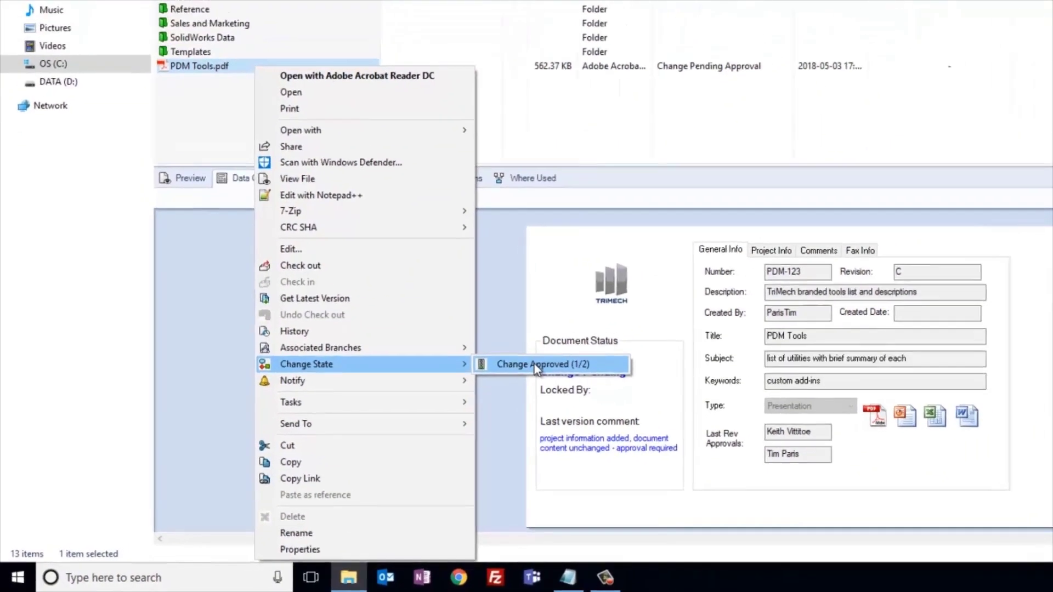
click(585, 341)
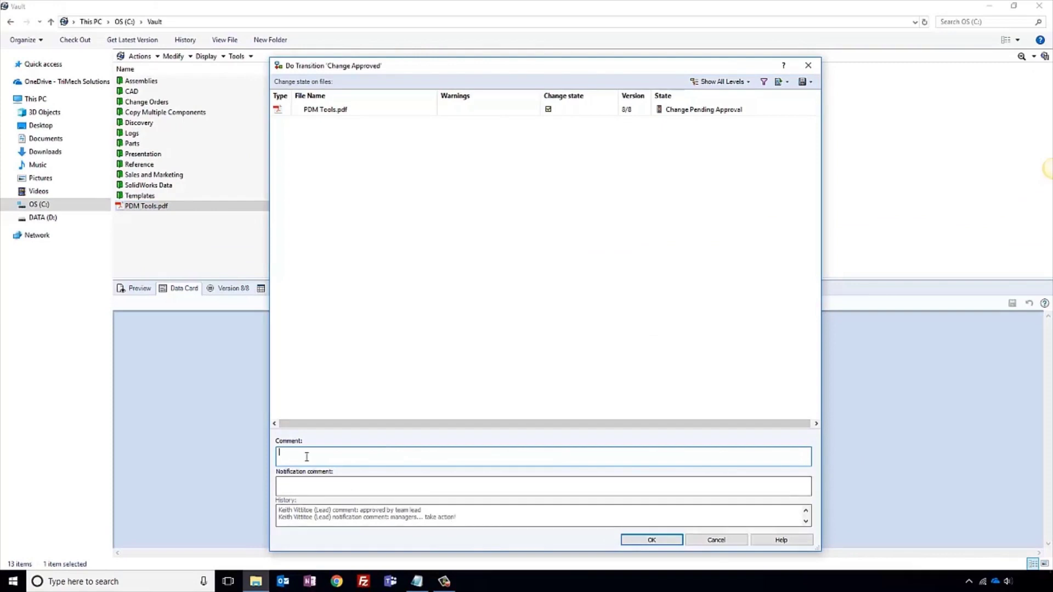
text(approved)
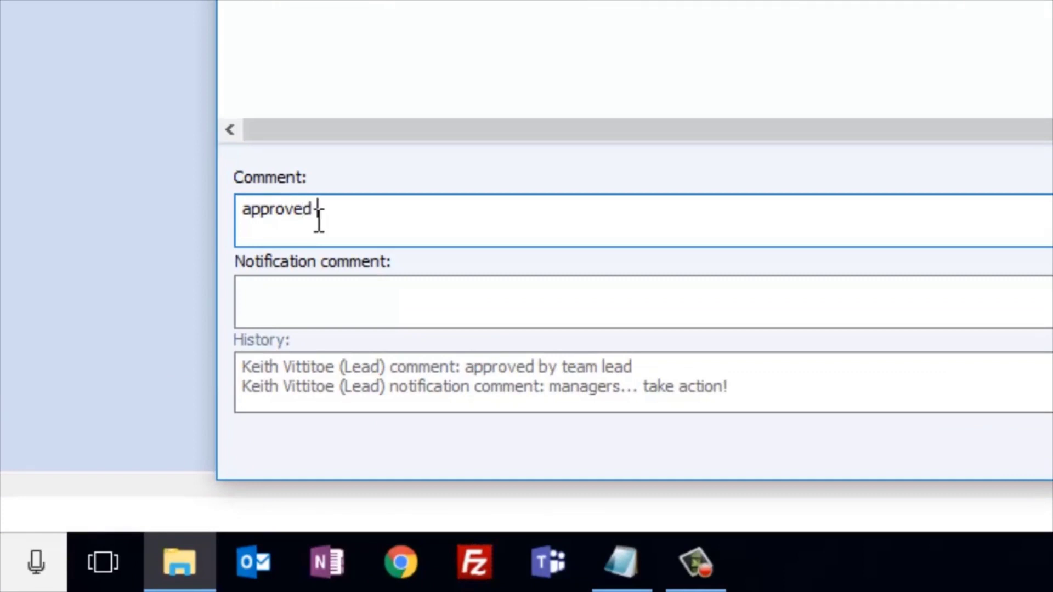
text( by manager)
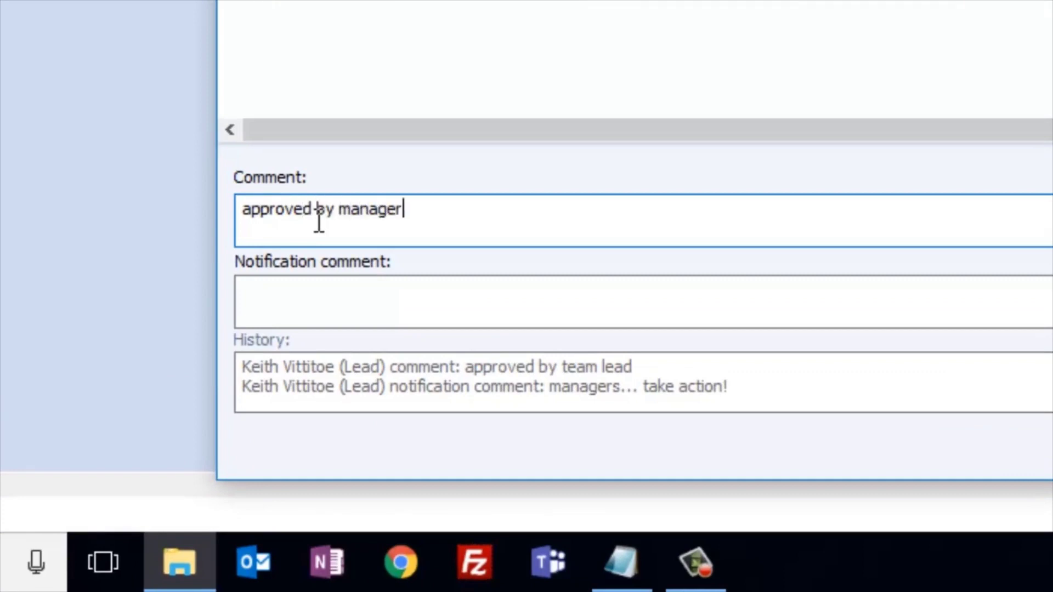
click(339, 288)
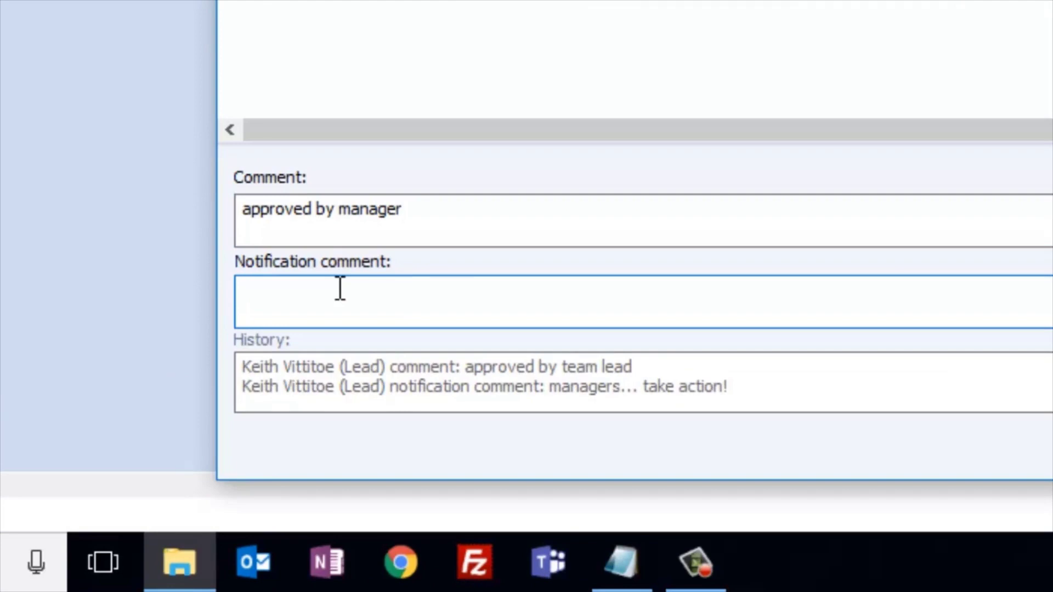
text(final version approved)
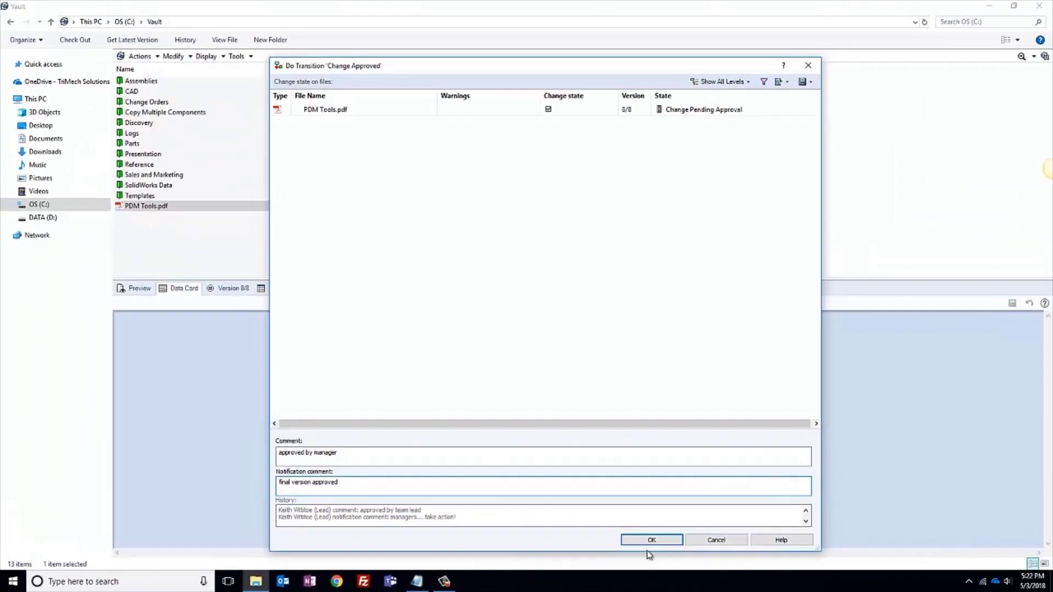
click(652, 540)
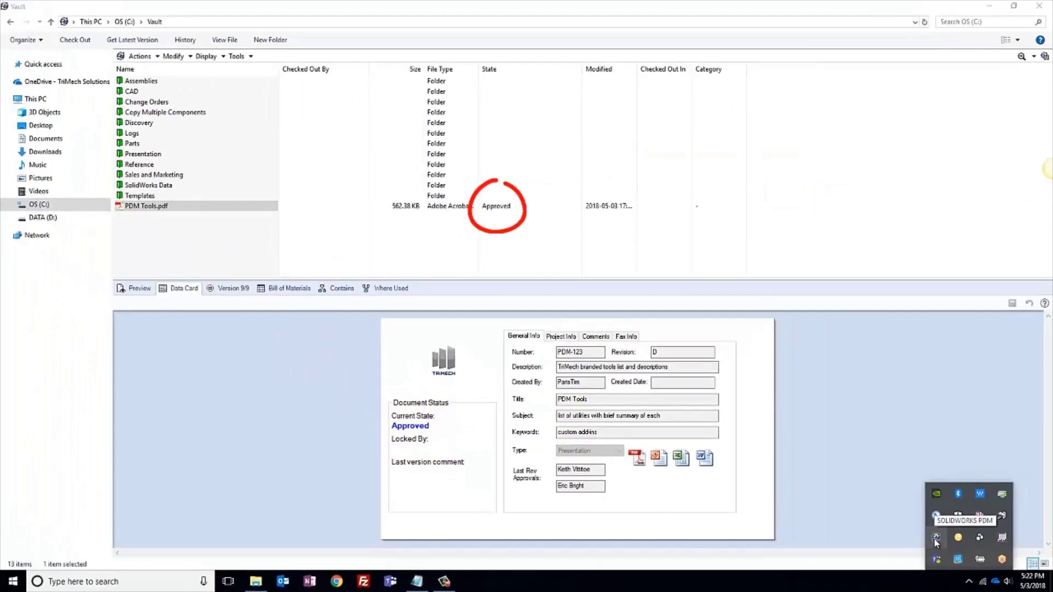
Step: Log the manager off the vault from the PDM tray icon
right_click(936, 542)
mouse_move(951, 467)
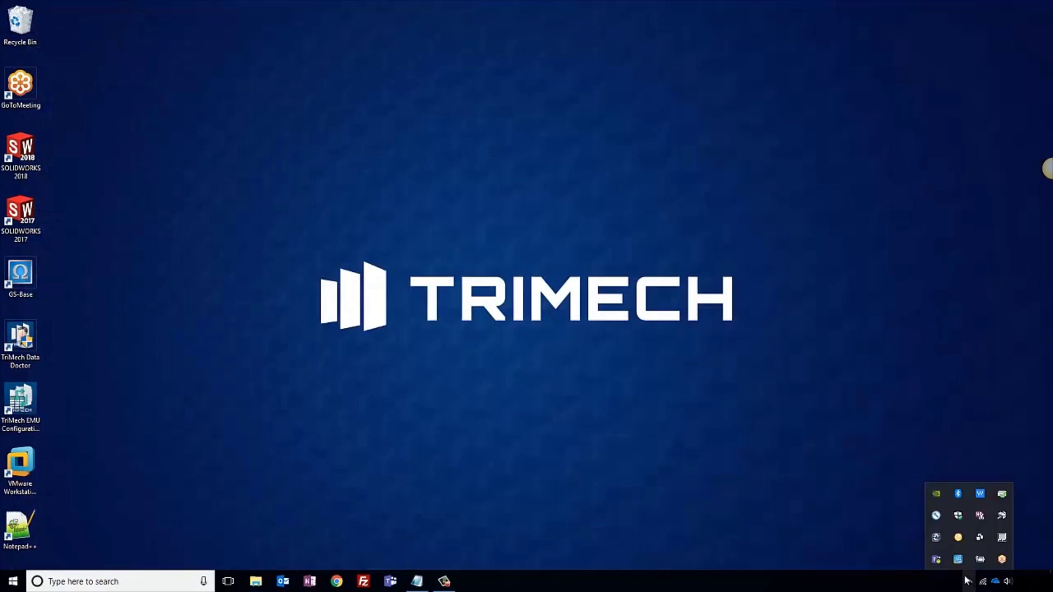
Step: Log in to Vault as another user, replacing the pre-filled user name
right_click(940, 537)
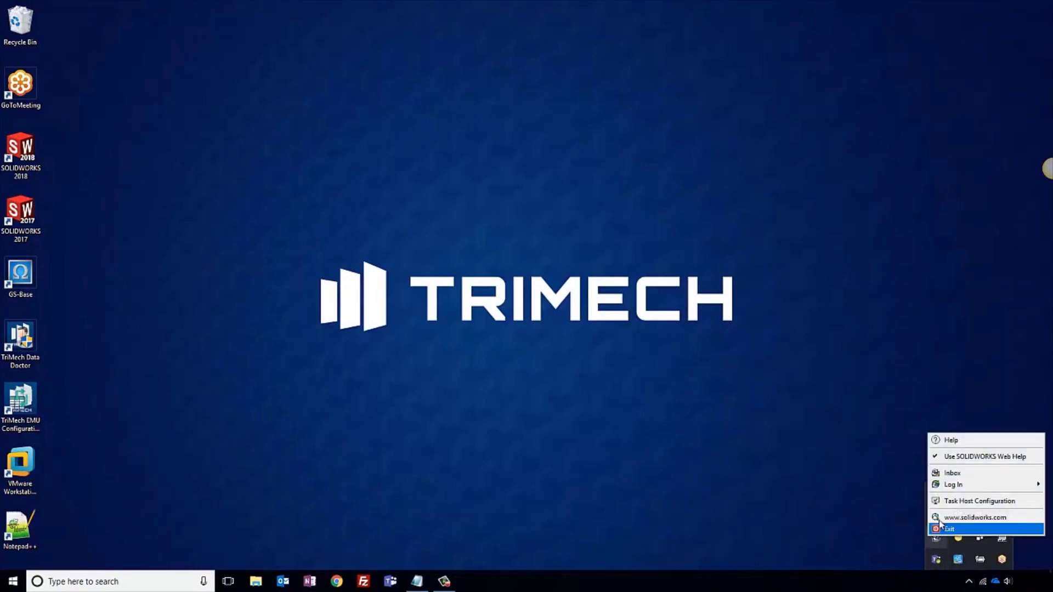
mouse_move(947, 484)
click(908, 507)
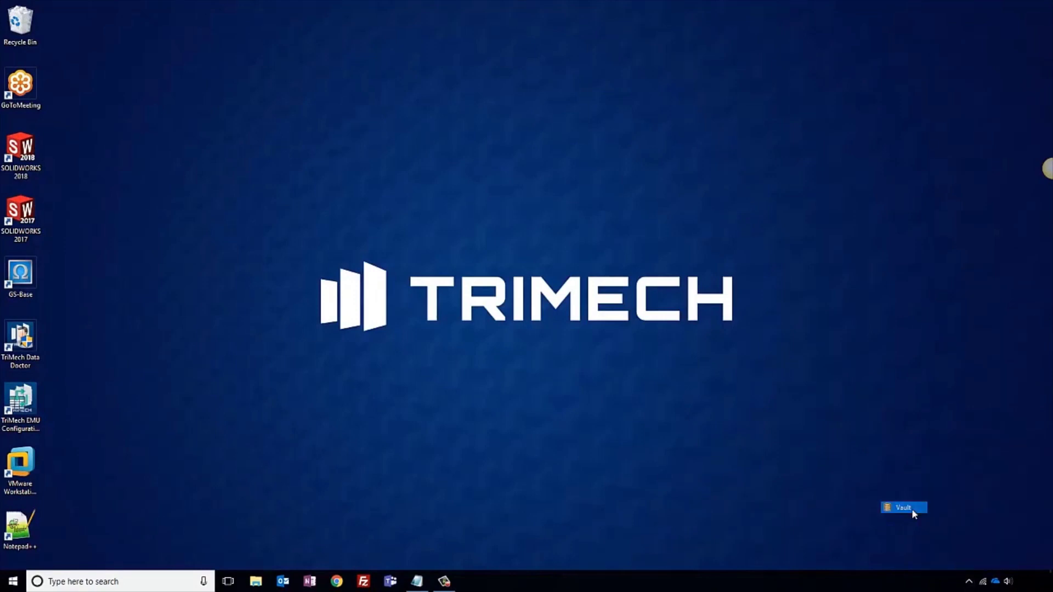
double_click(521, 285)
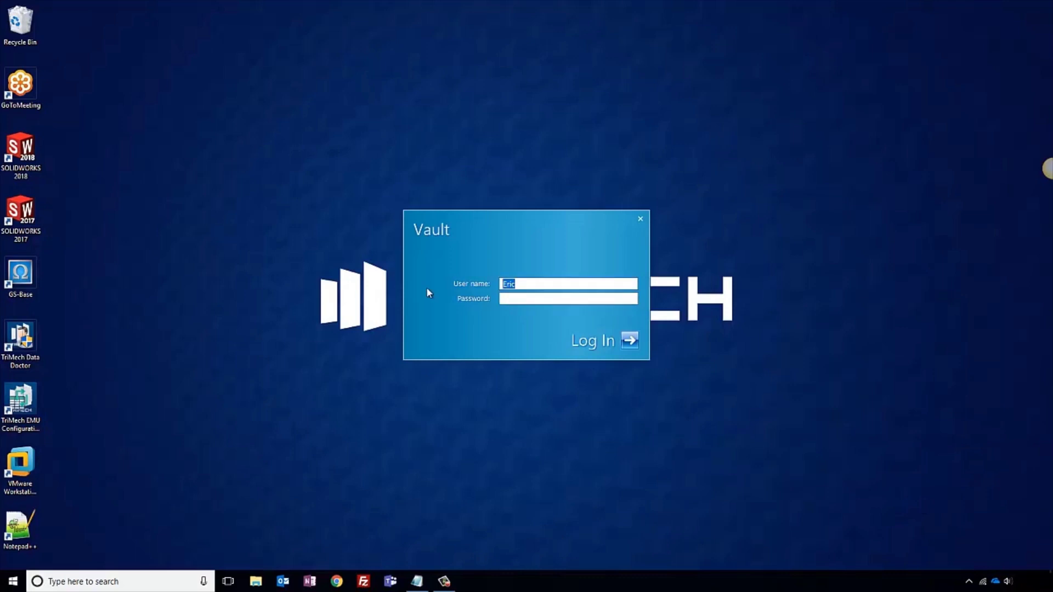
text(Tim)
click(629, 341)
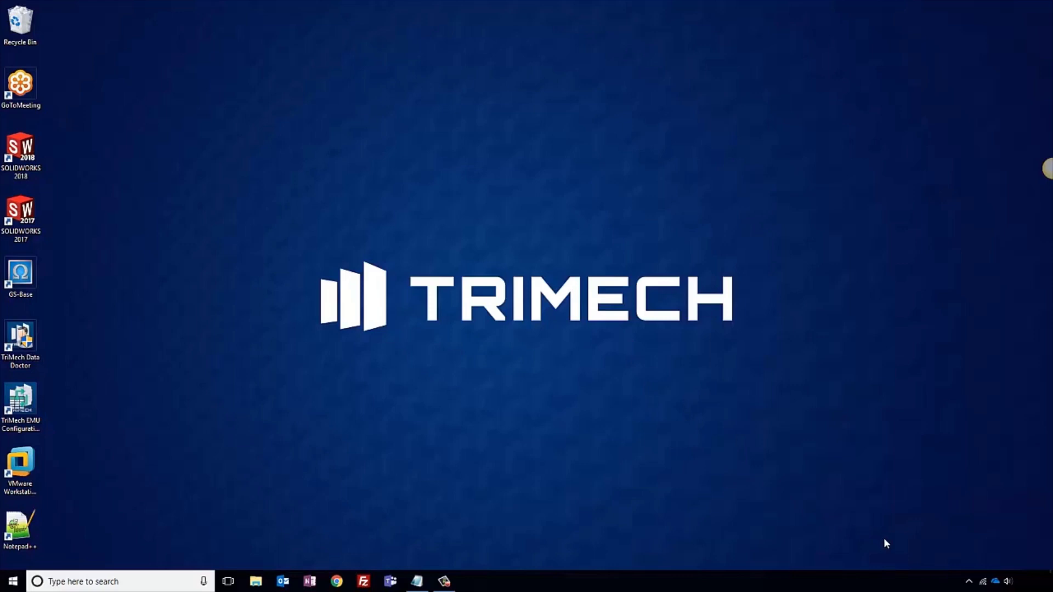
click(968, 582)
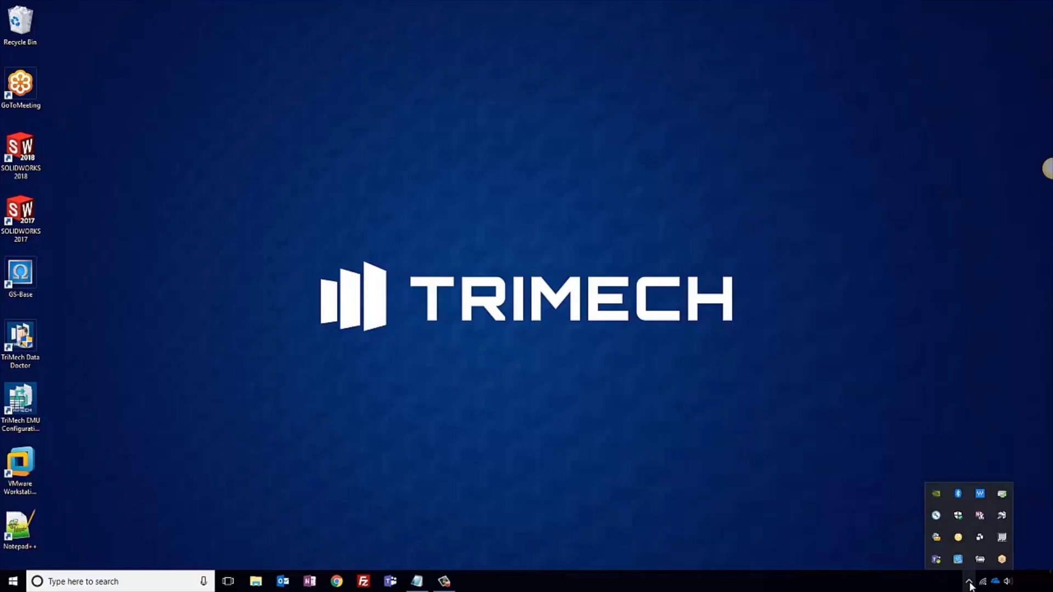
click(937, 538)
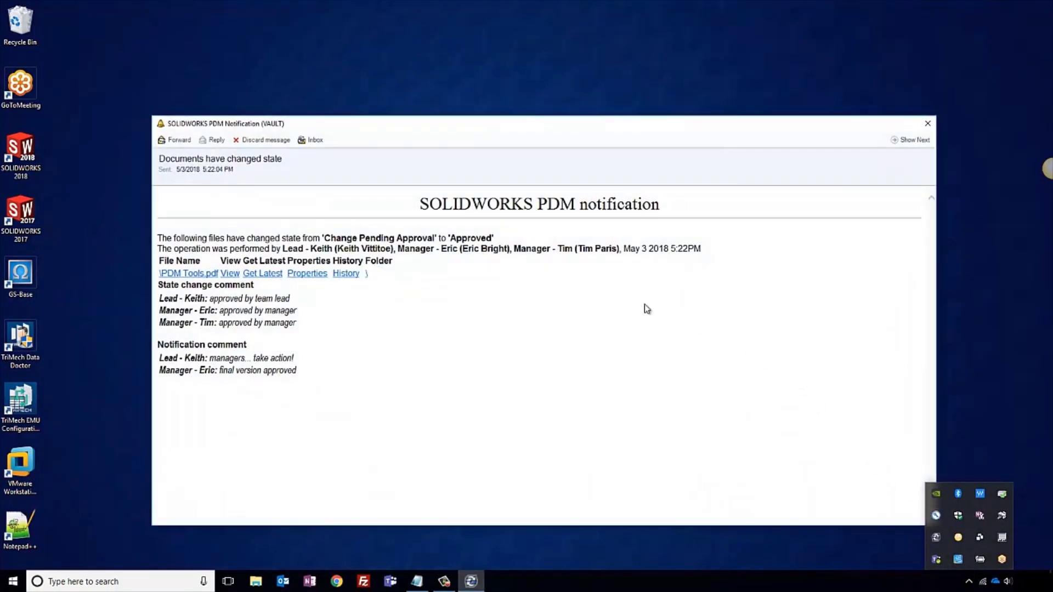
click(430, 250)
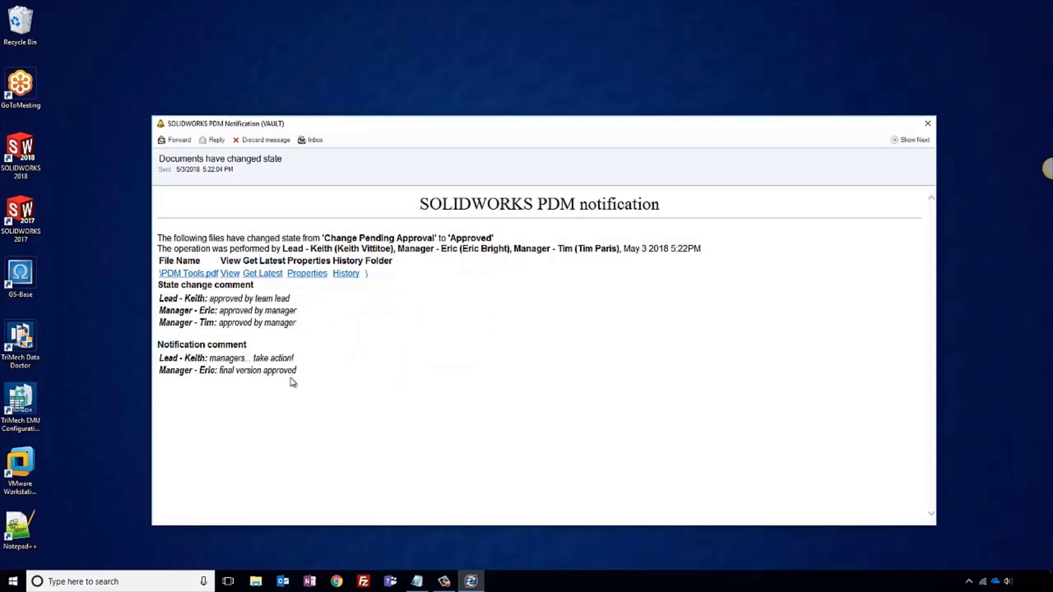
click(928, 123)
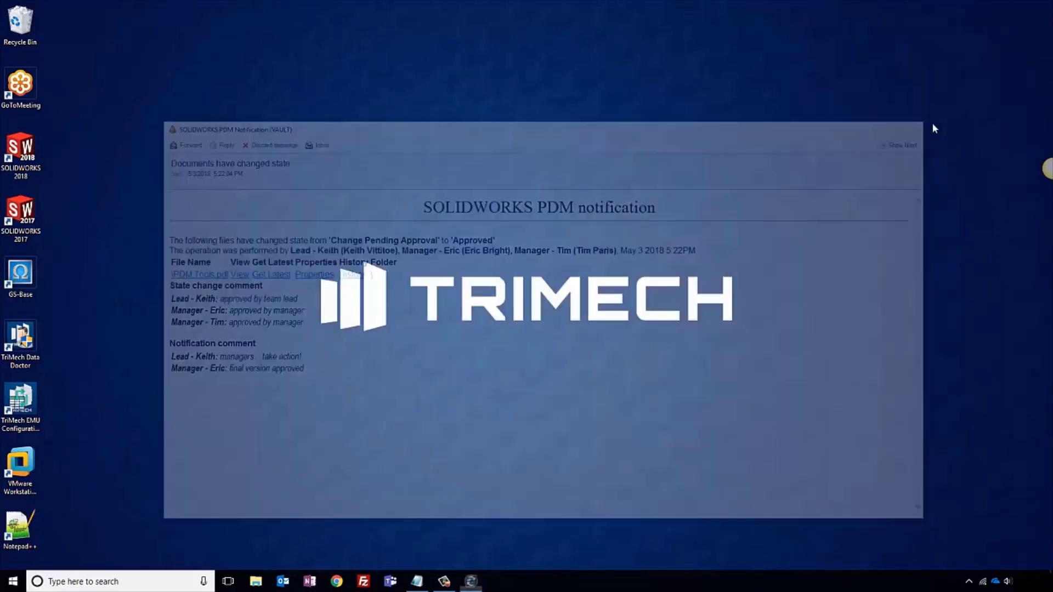